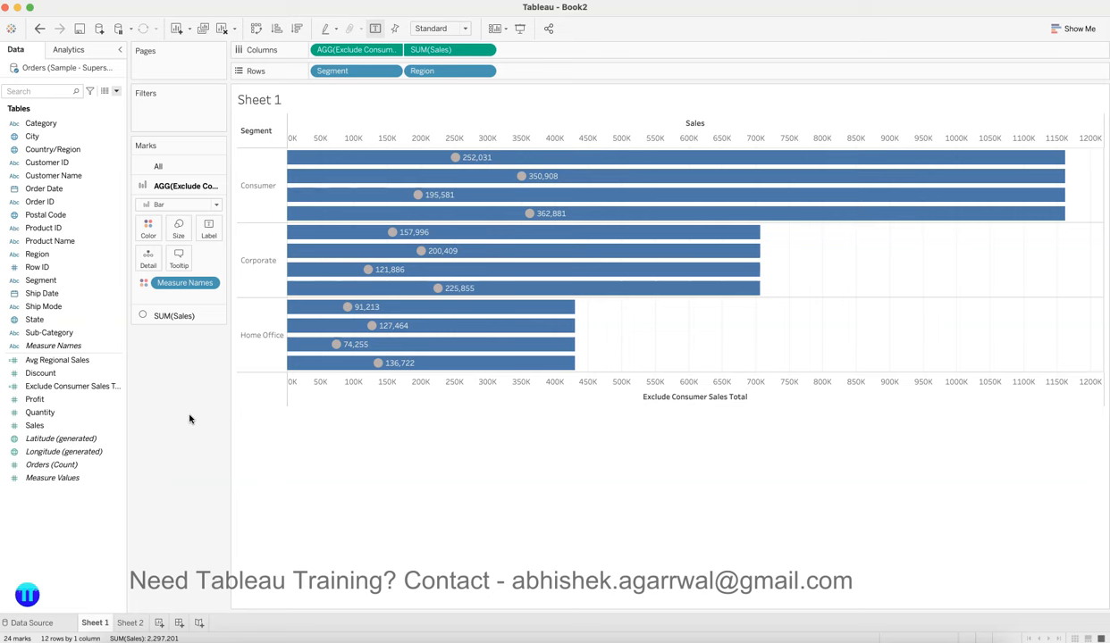
Step: Take Region off the rows of Sheet 1 to view sales by segment only, and undo the removal
mouse_move(1027, 181)
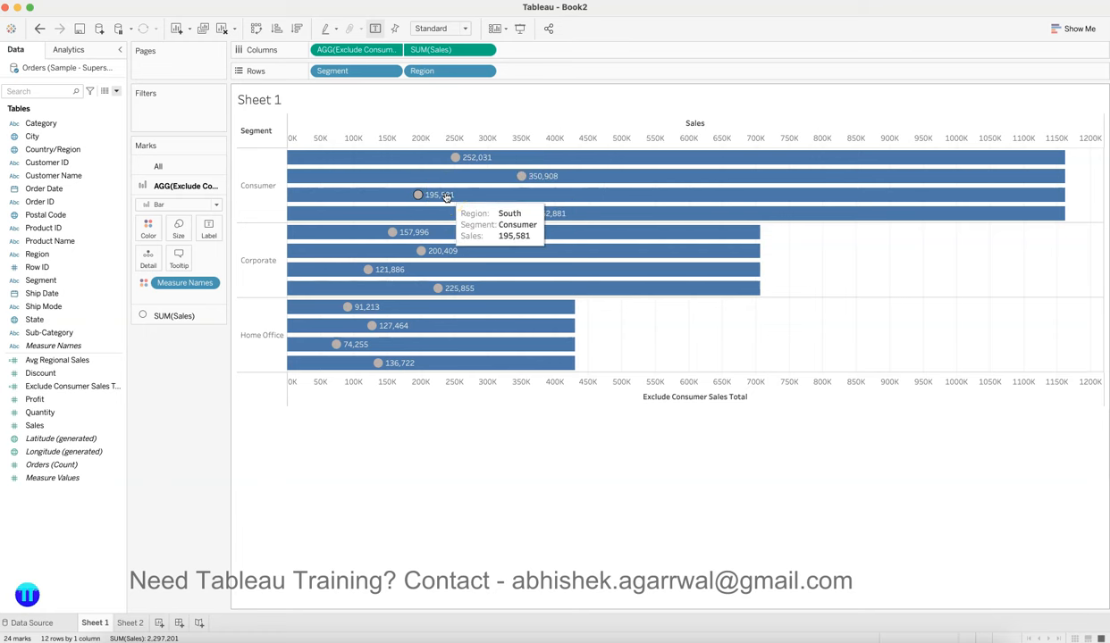
left_click(472, 158)
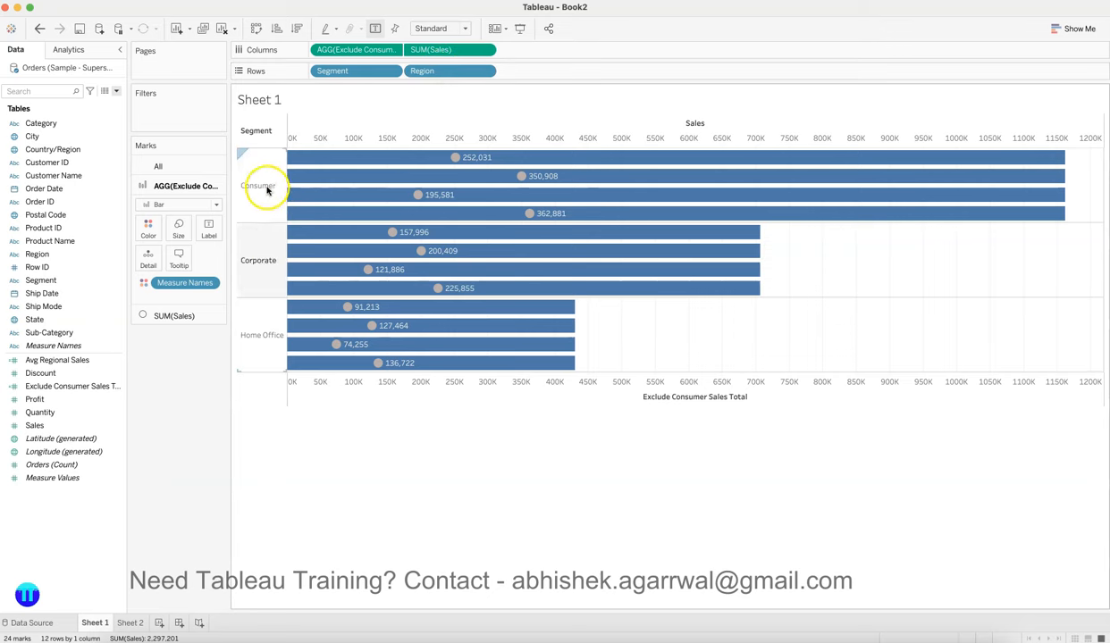
left_click_drag(456, 71, 174, 474)
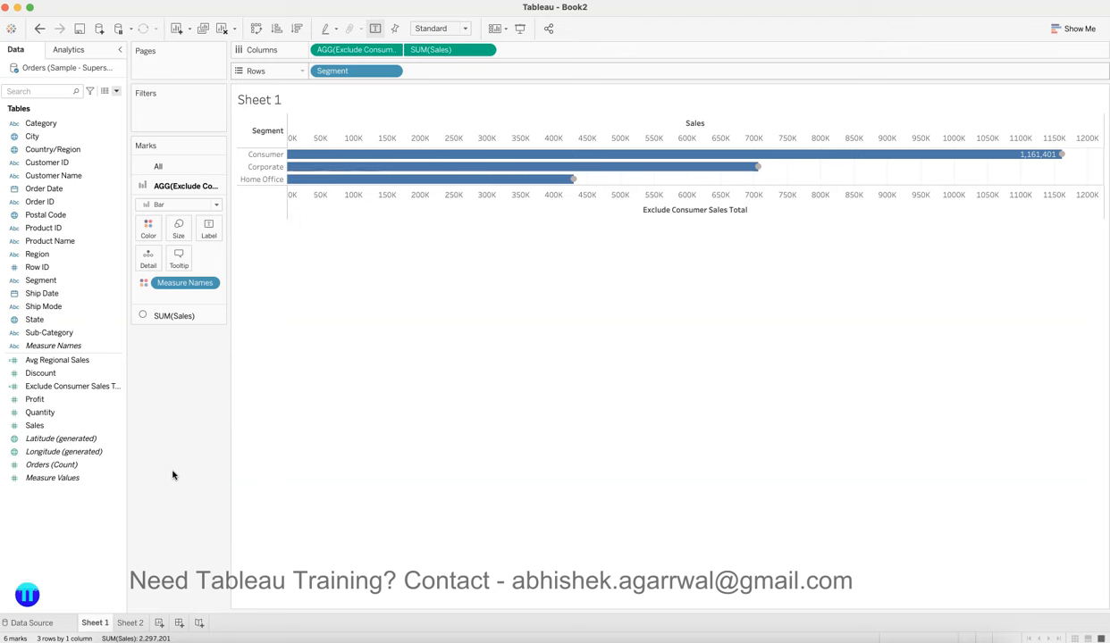
mouse_move(751, 168)
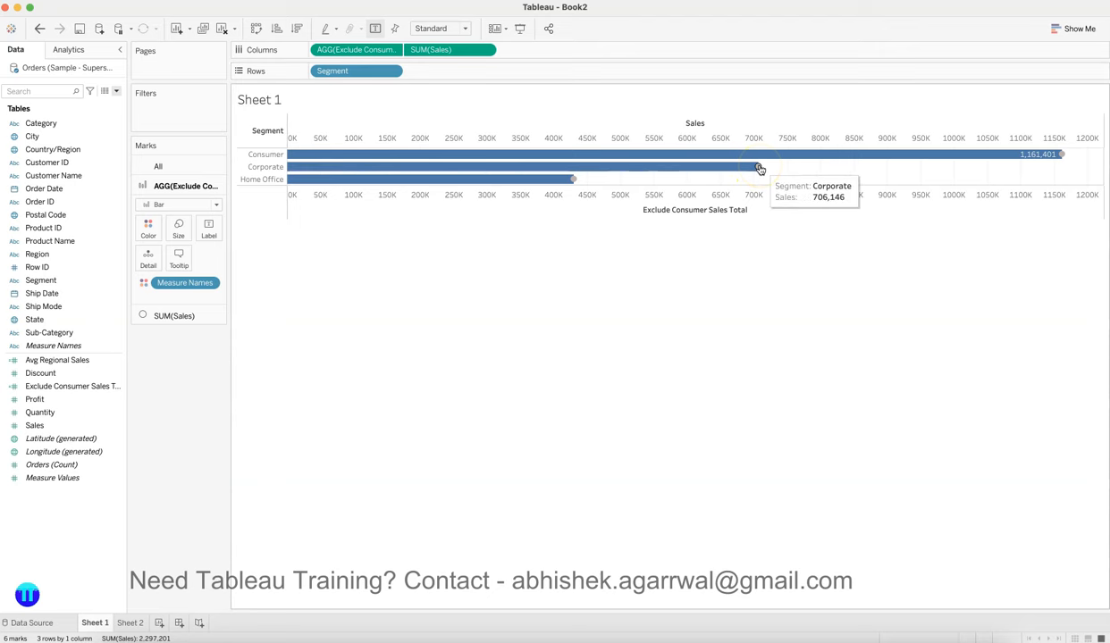
key("super+z")
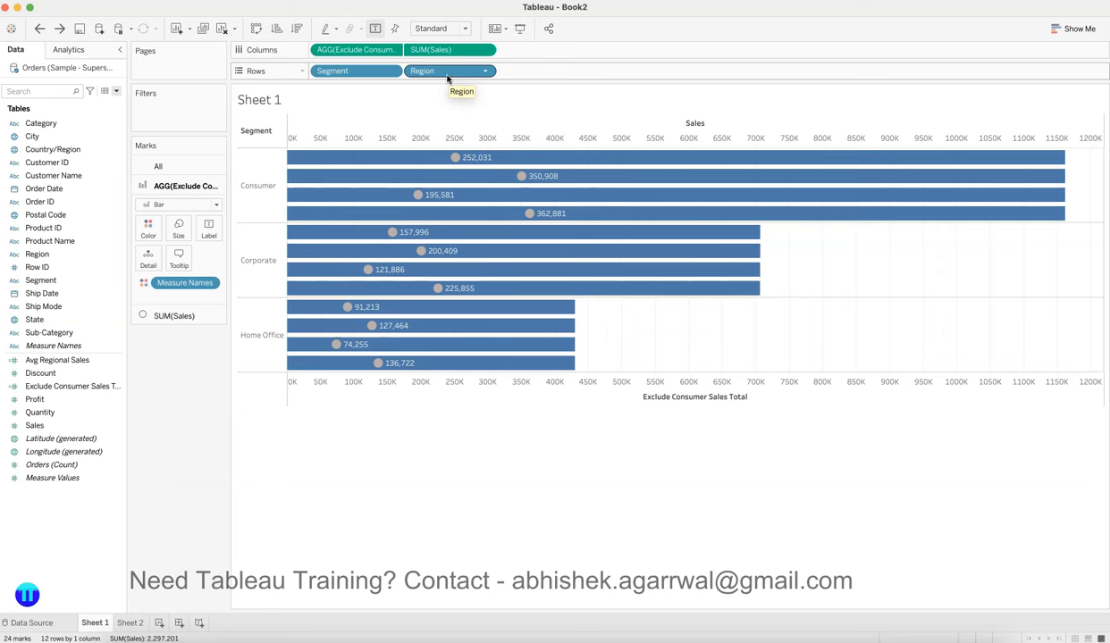
Step: Create a new worksheet and build a text table of Sales by Segment, with Segment on the rows
left_click(160, 623)
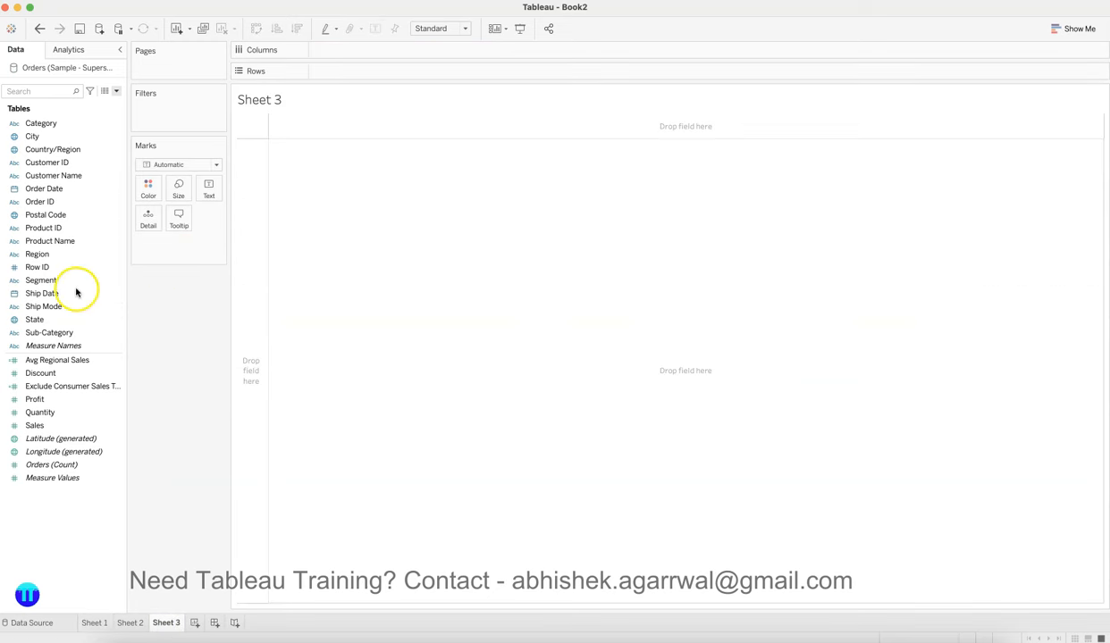
left_click_drag(74, 280, 361, 75)
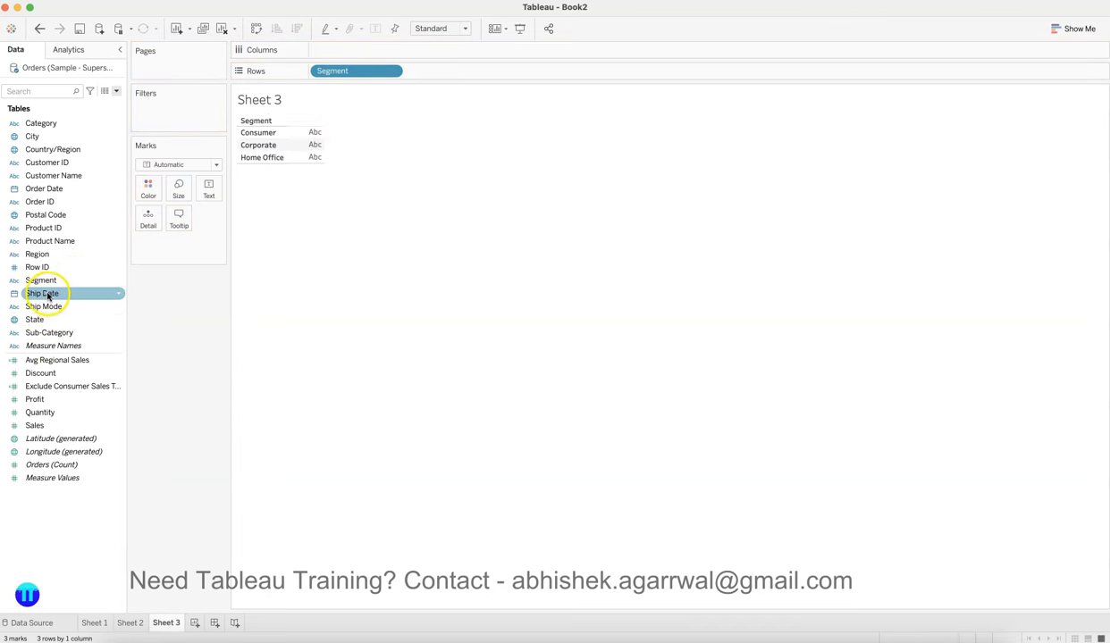
left_click_drag(61, 427, 315, 149)
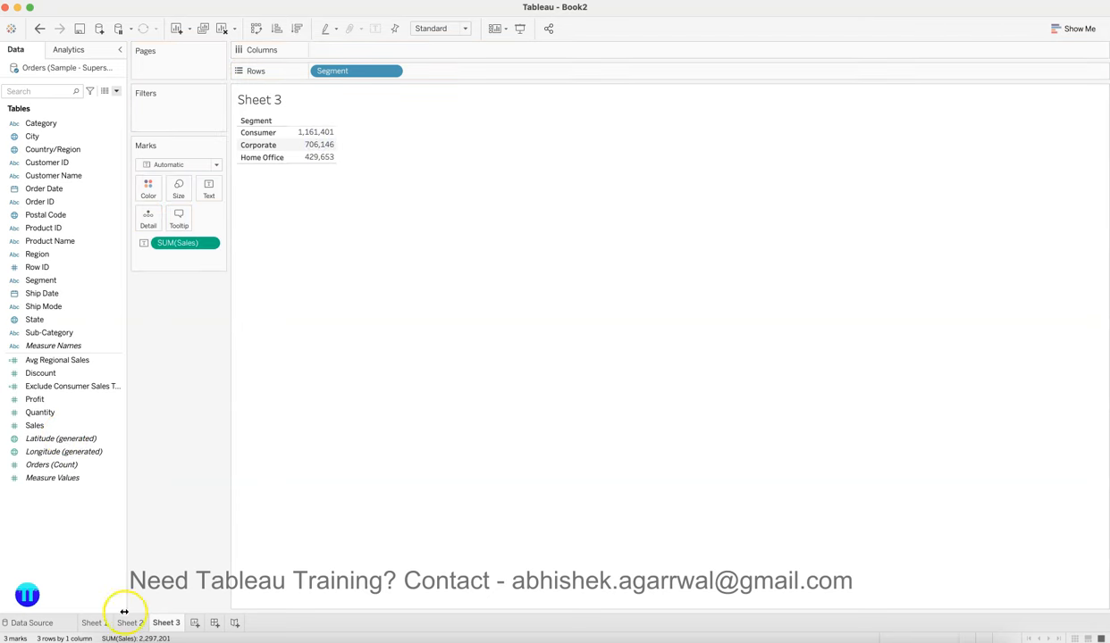
mouse_move(308, 136)
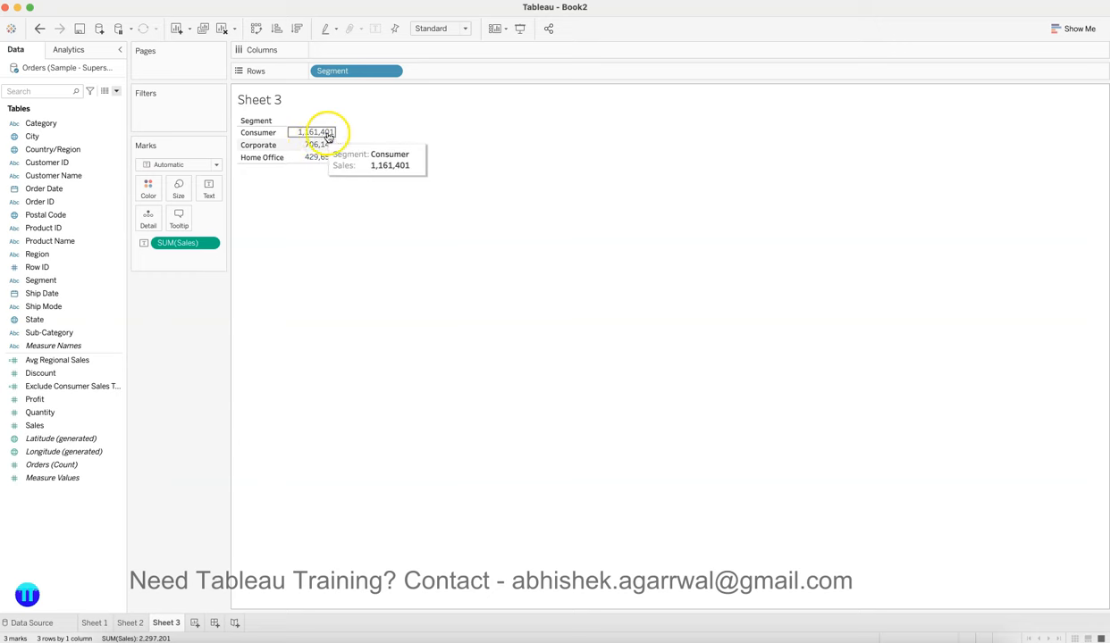
Step: Compare the regional sales marks and segment bars on Sheet 1 with the segment table on Sheet 3
left_click(100, 621)
mouse_move(879, 154)
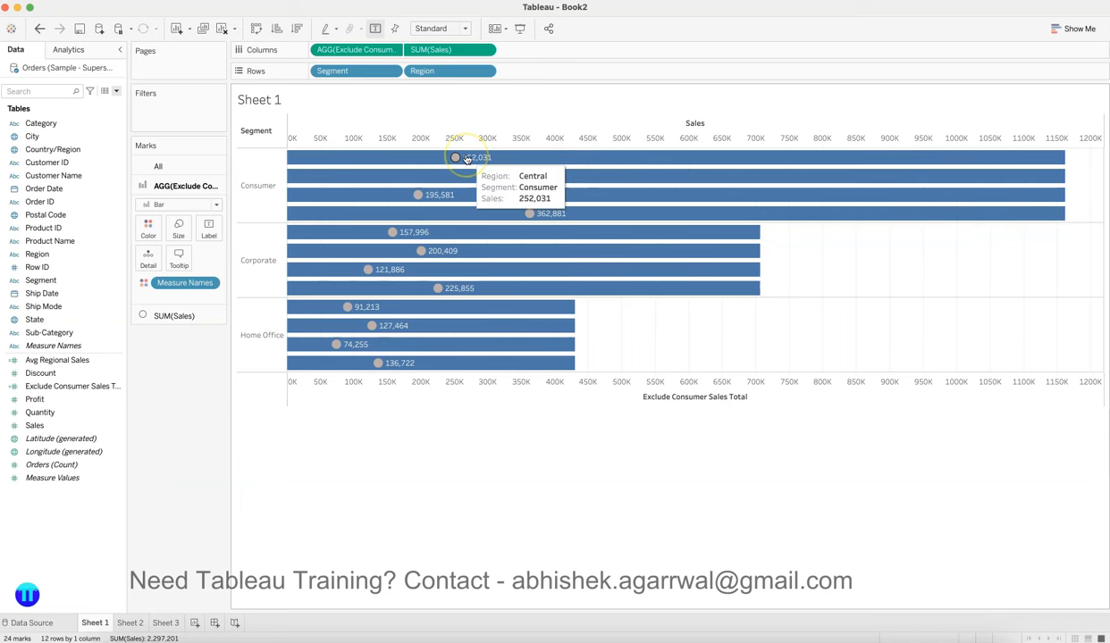
left_click(138, 623)
left_click(173, 623)
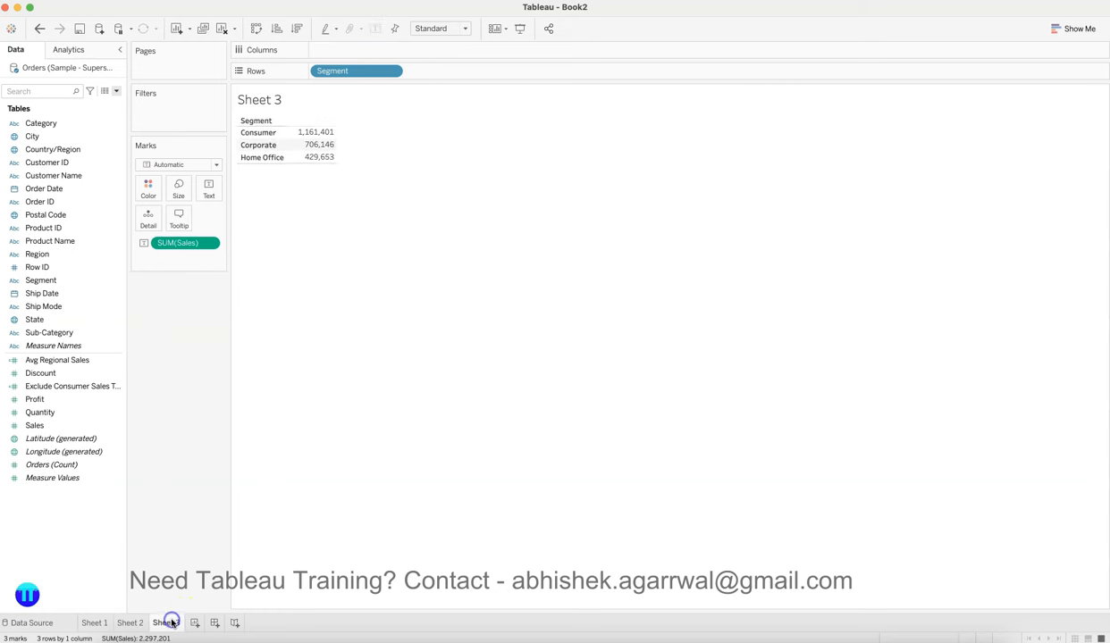
left_click(79, 412)
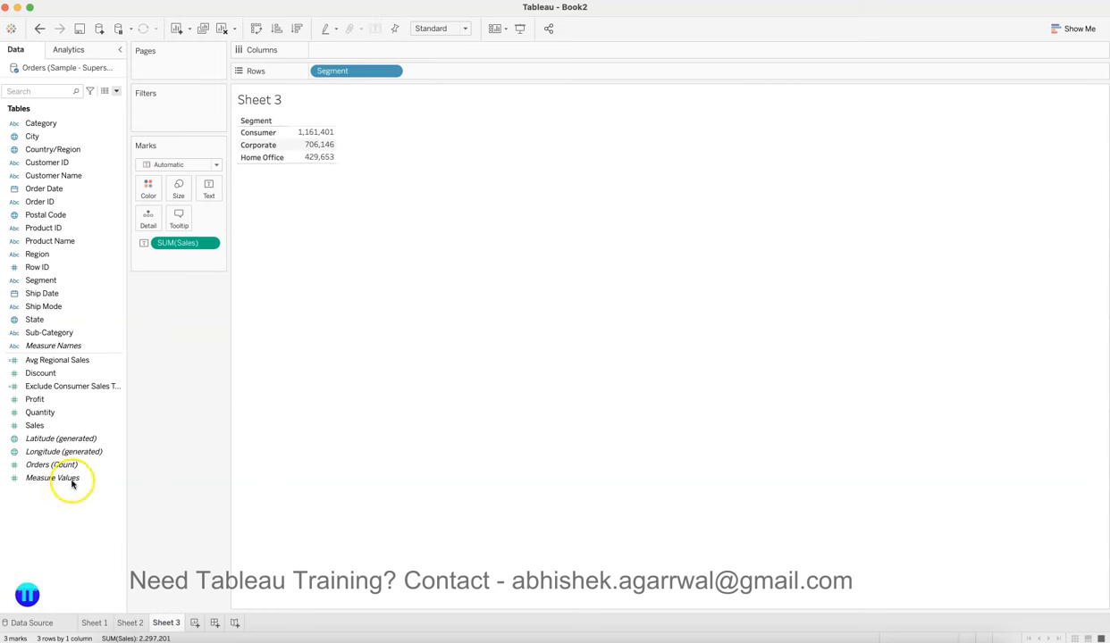
Step: Add Region to the rows after Segment and add all subtotals to the table
left_click_drag(82, 254, 457, 75)
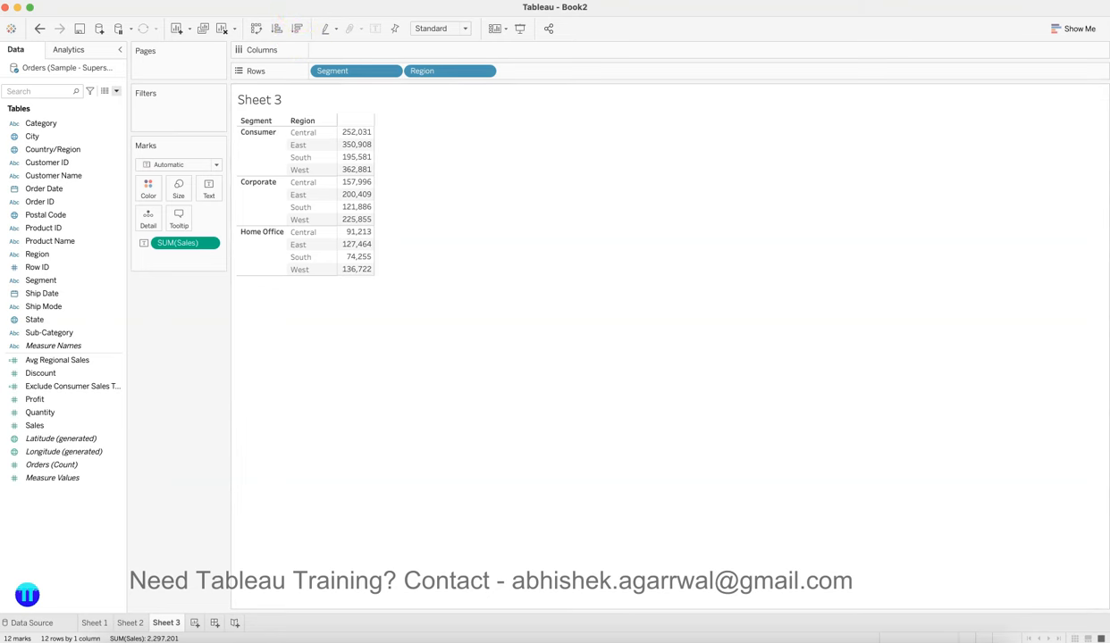
left_click(280, 1)
mouse_move(373, 122)
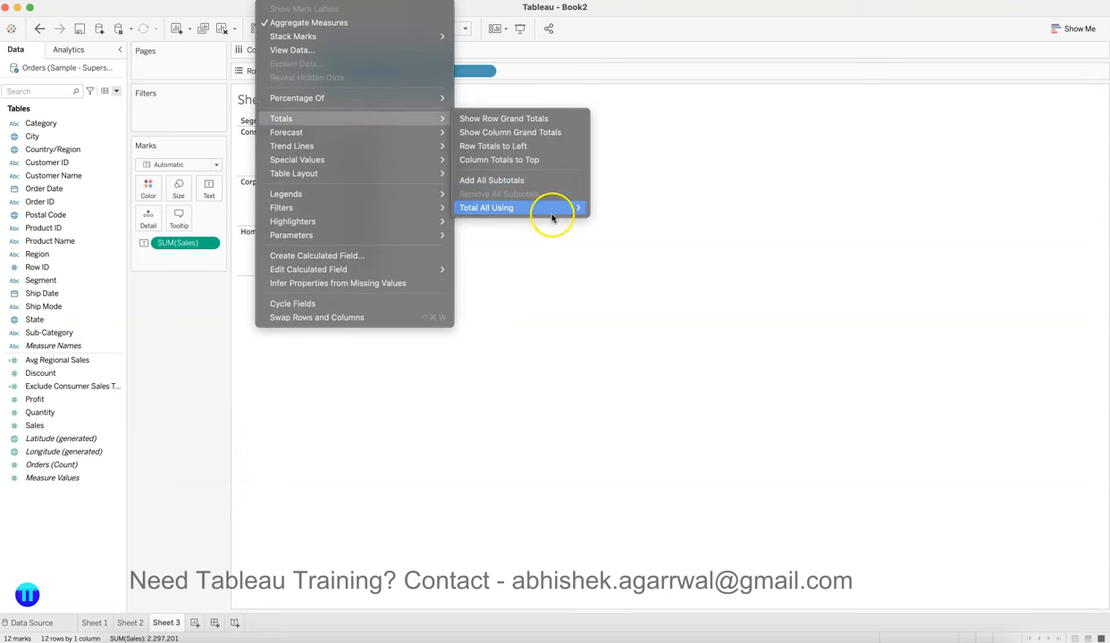
mouse_move(552, 211)
left_click(571, 308)
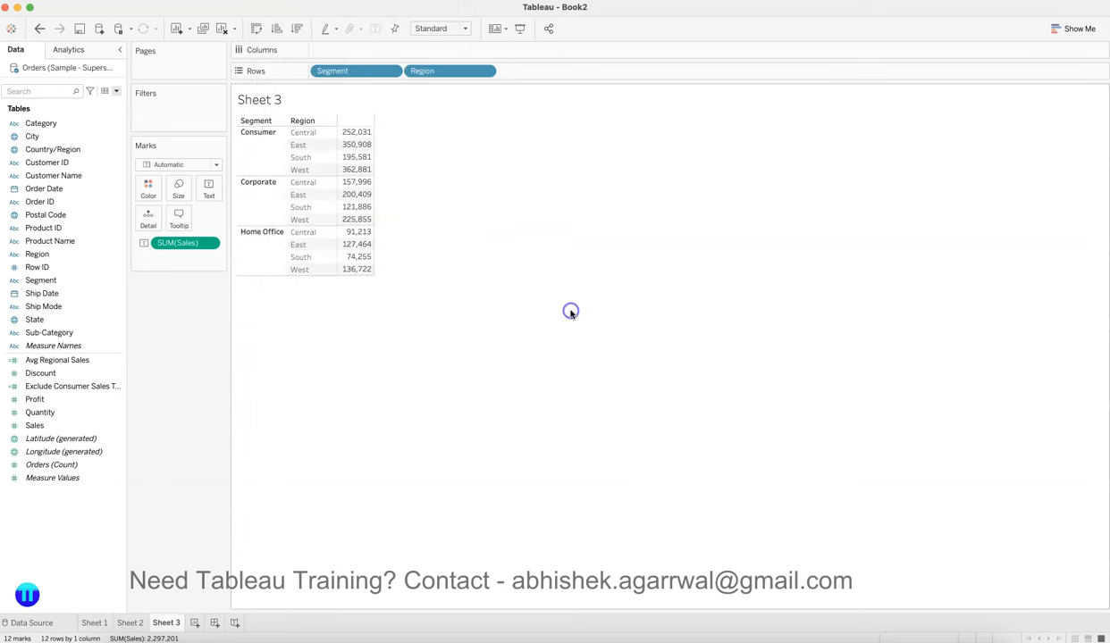
mouse_move(361, 197)
left_click(427, 154)
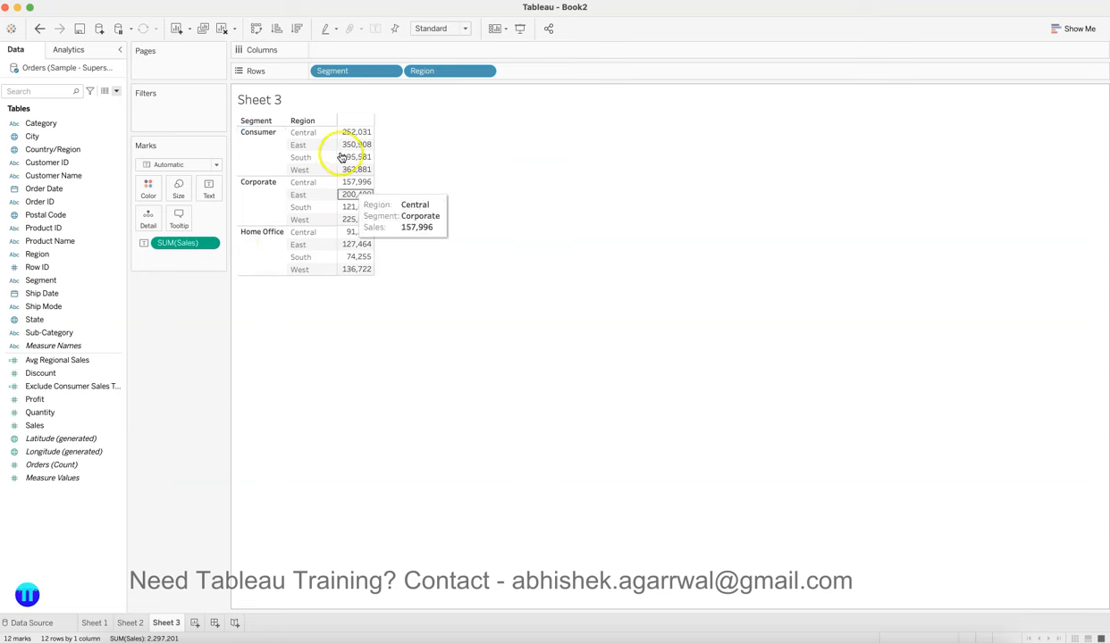
left_click(275, 0)
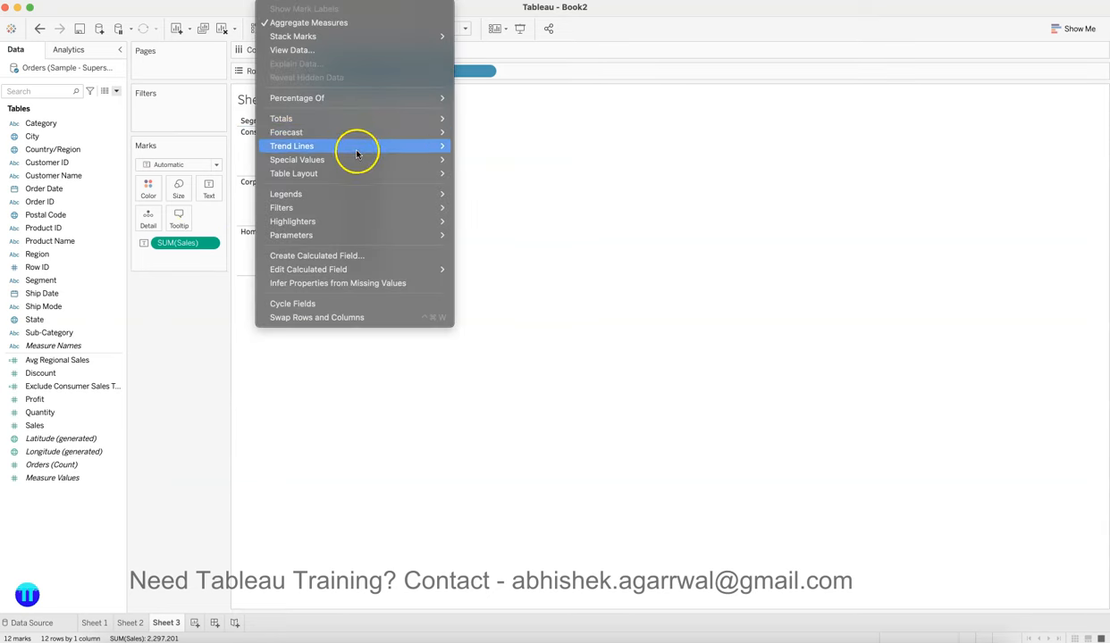
mouse_move(382, 119)
mouse_move(529, 218)
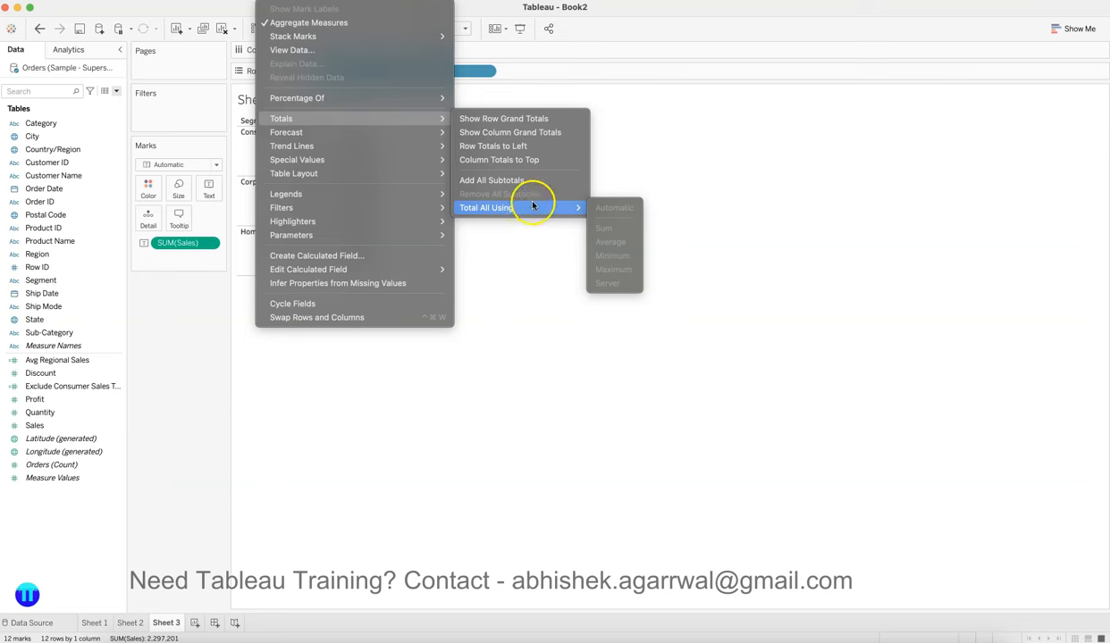
left_click(524, 181)
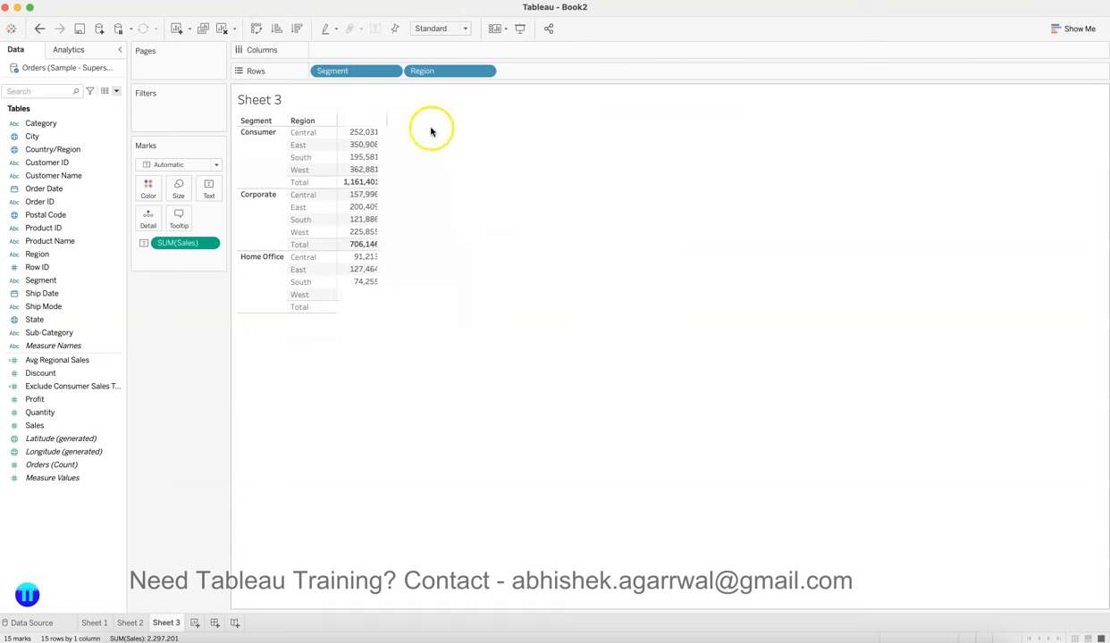
Step: Set all totals in the table to be computed using Sum
left_click(275, 0)
mouse_move(416, 118)
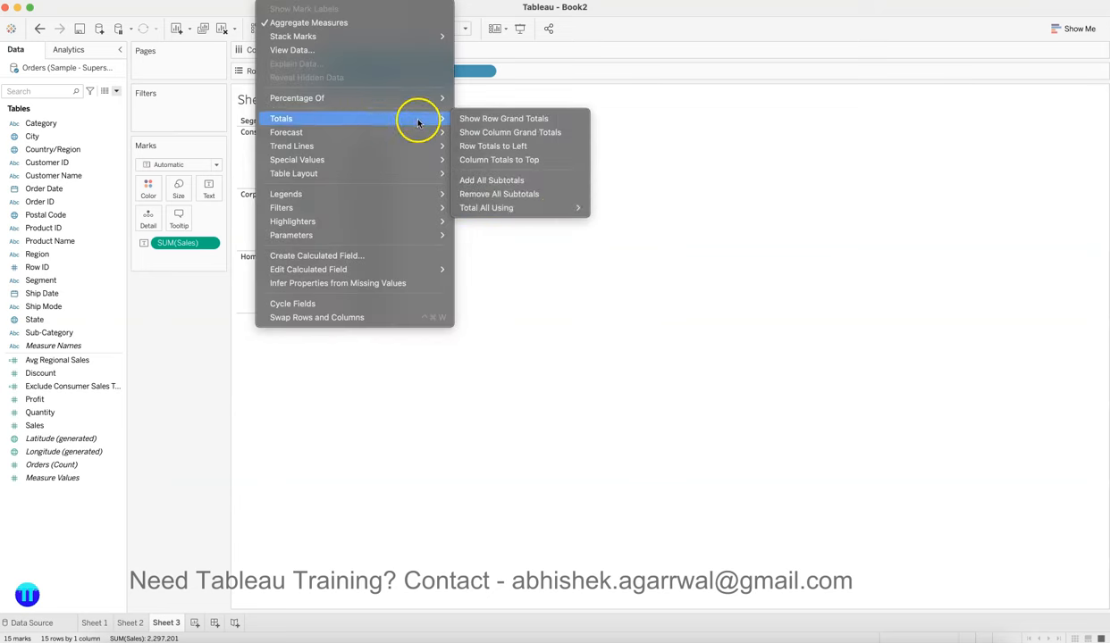
mouse_move(563, 208)
left_click(613, 234)
mouse_move(365, 191)
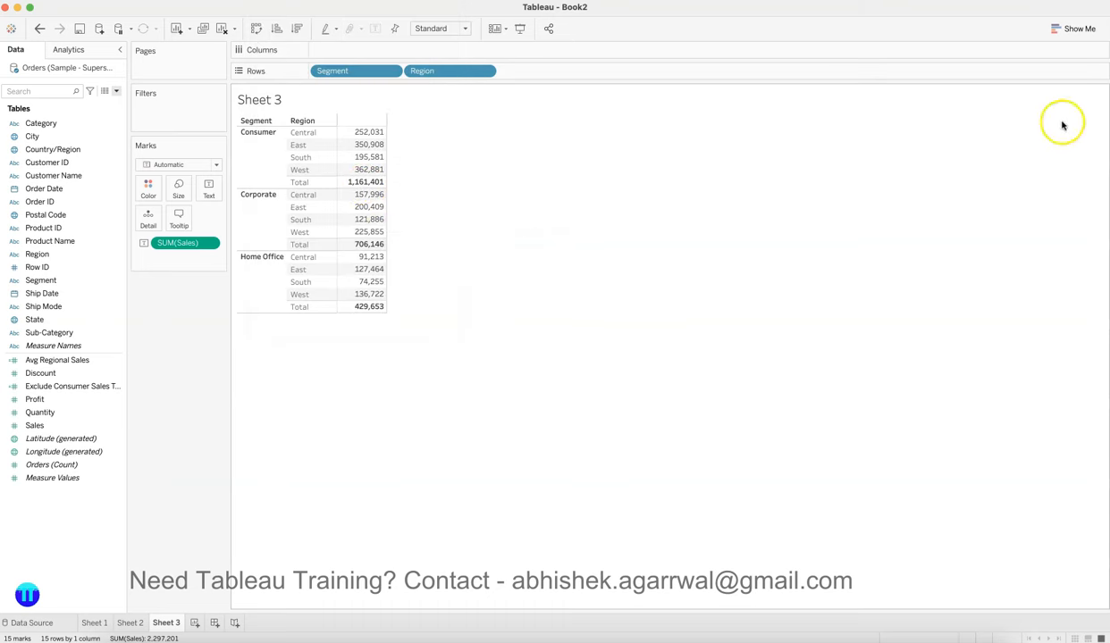
Step: Convert the segment and region table on Sheet 3 into a horizontal bar chart
left_click(1059, 33)
left_click(1011, 121)
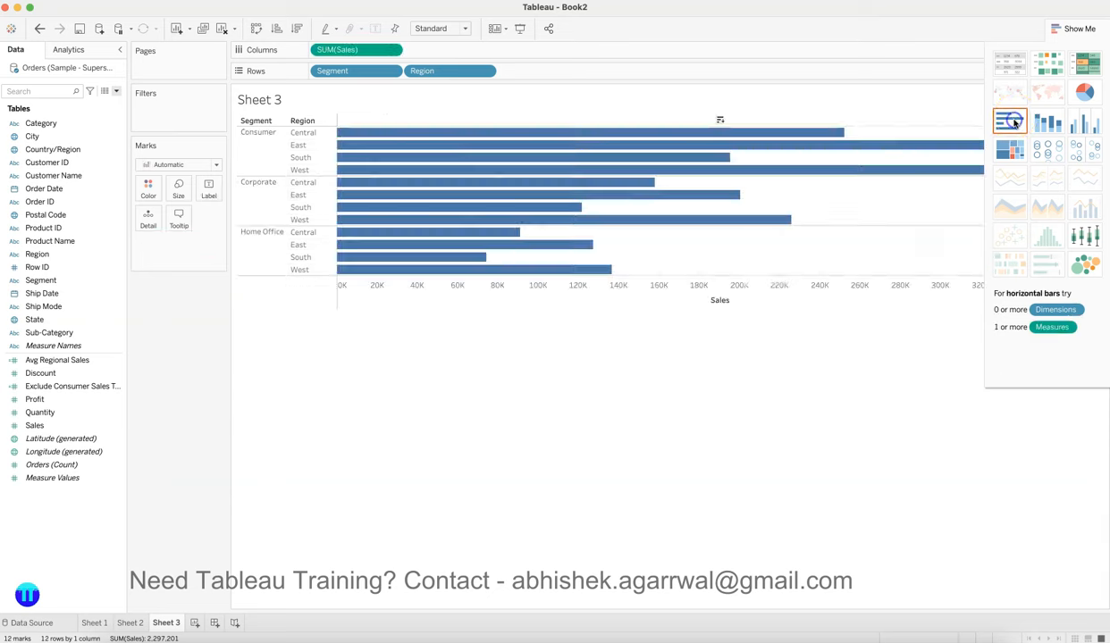
left_click(1052, 27)
mouse_move(820, 132)
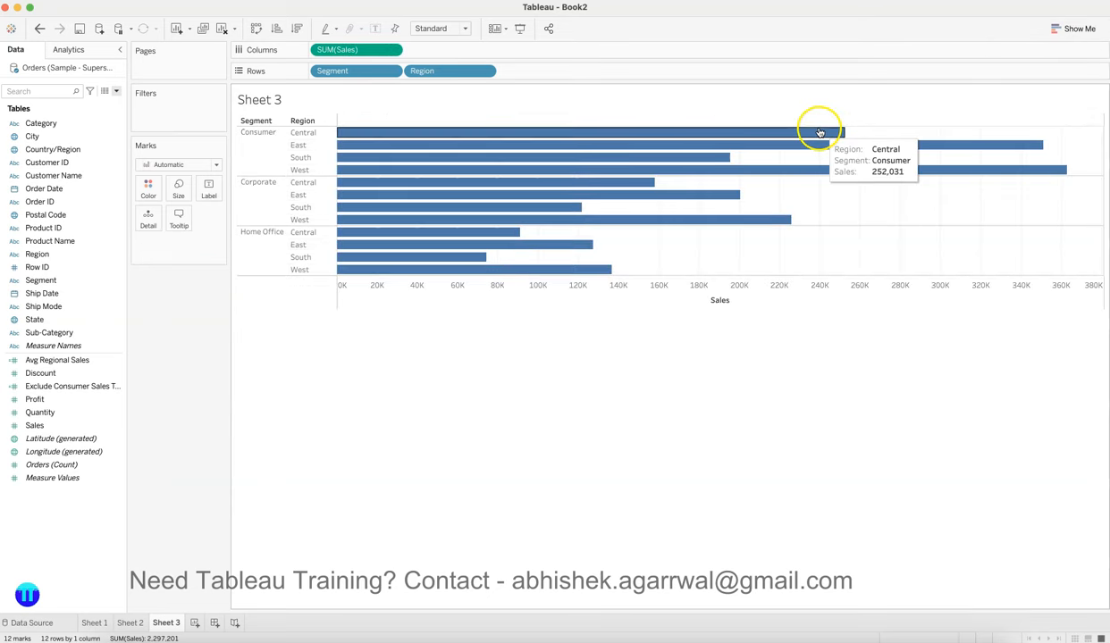
mouse_move(702, 170)
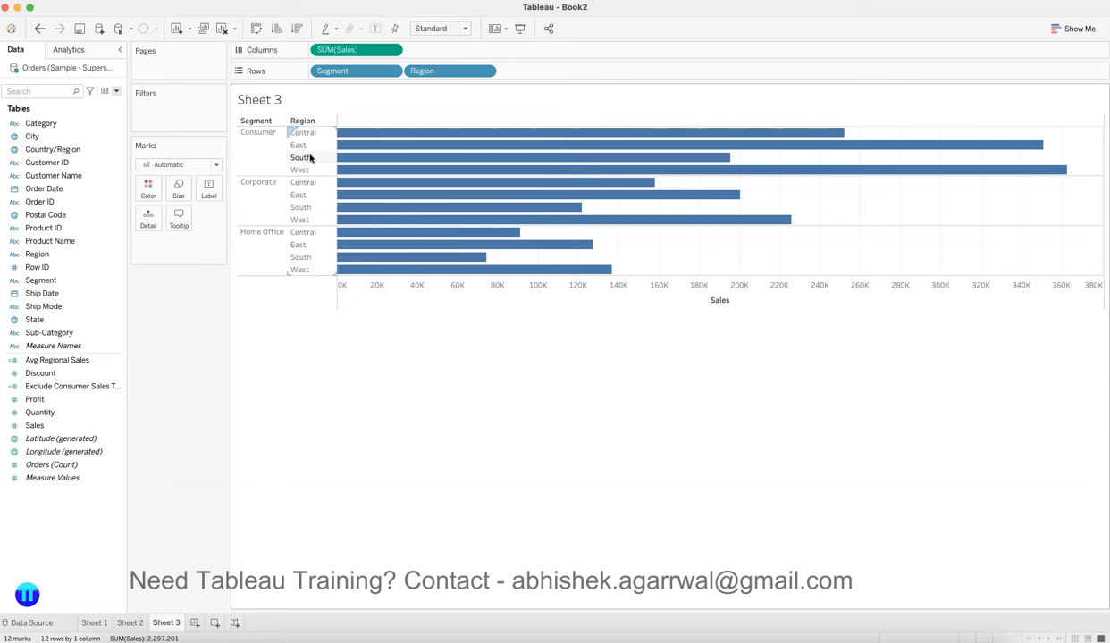
left_click_drag(446, 71, 438, 51)
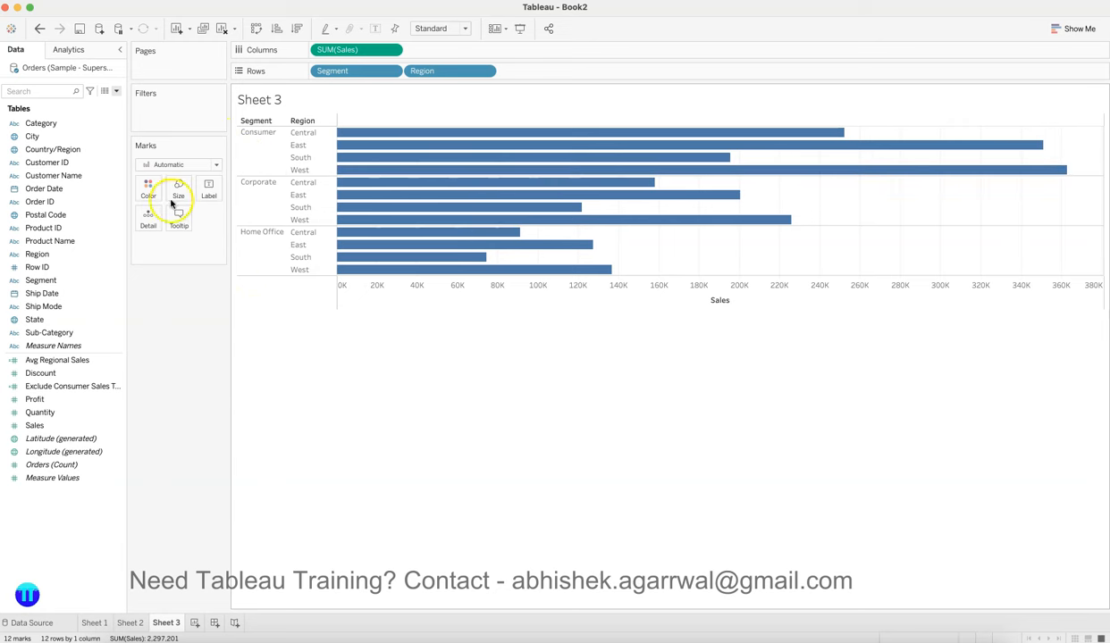
left_click(115, 92)
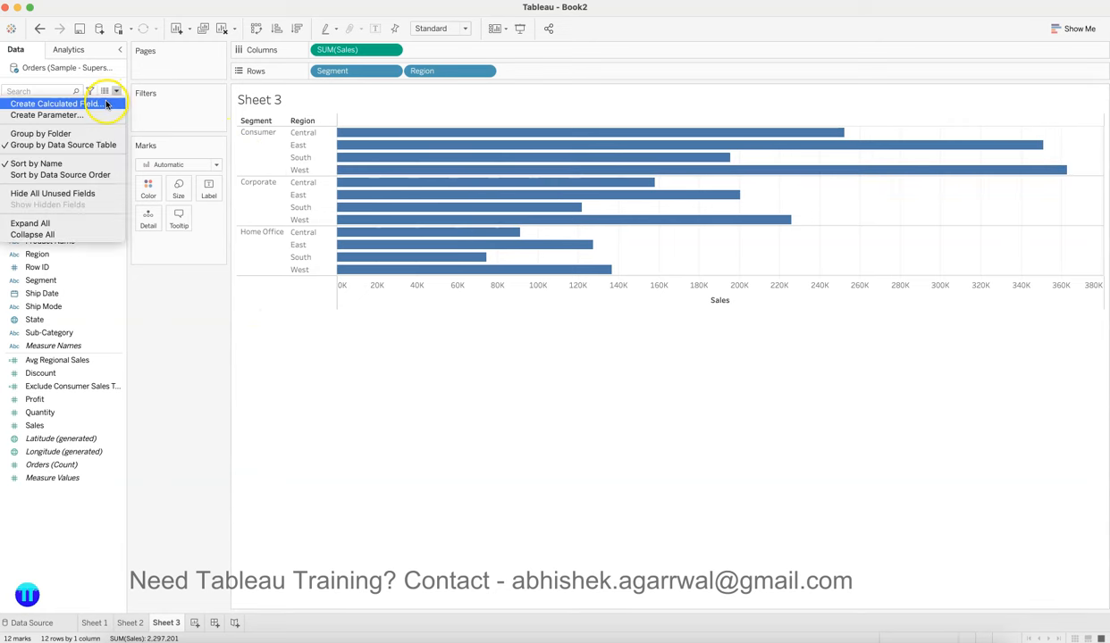
left_click(106, 101)
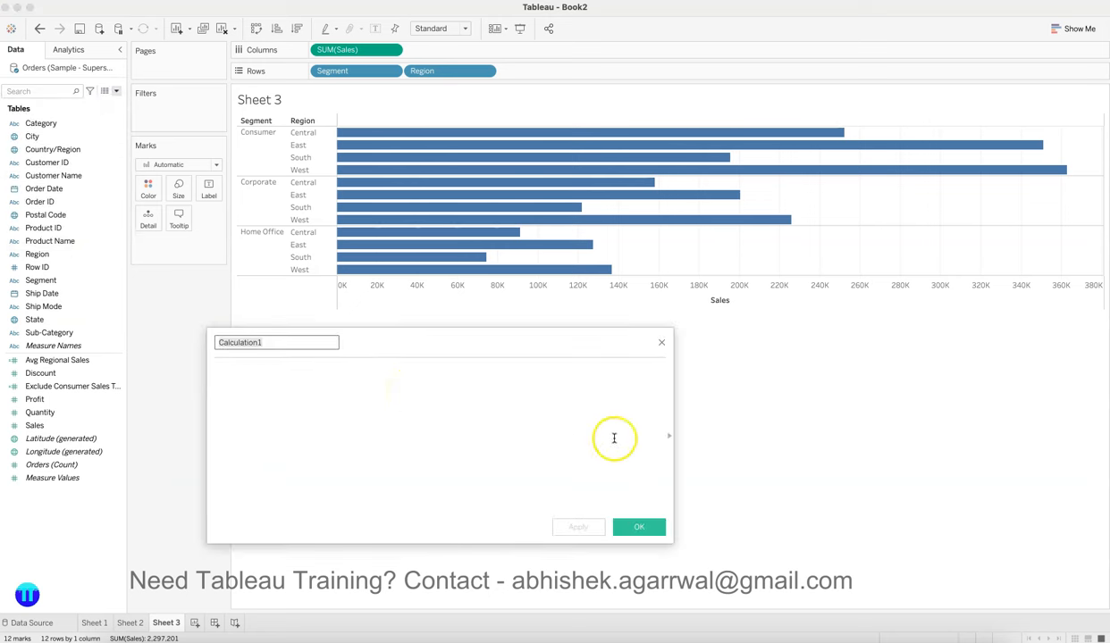
left_click(661, 343)
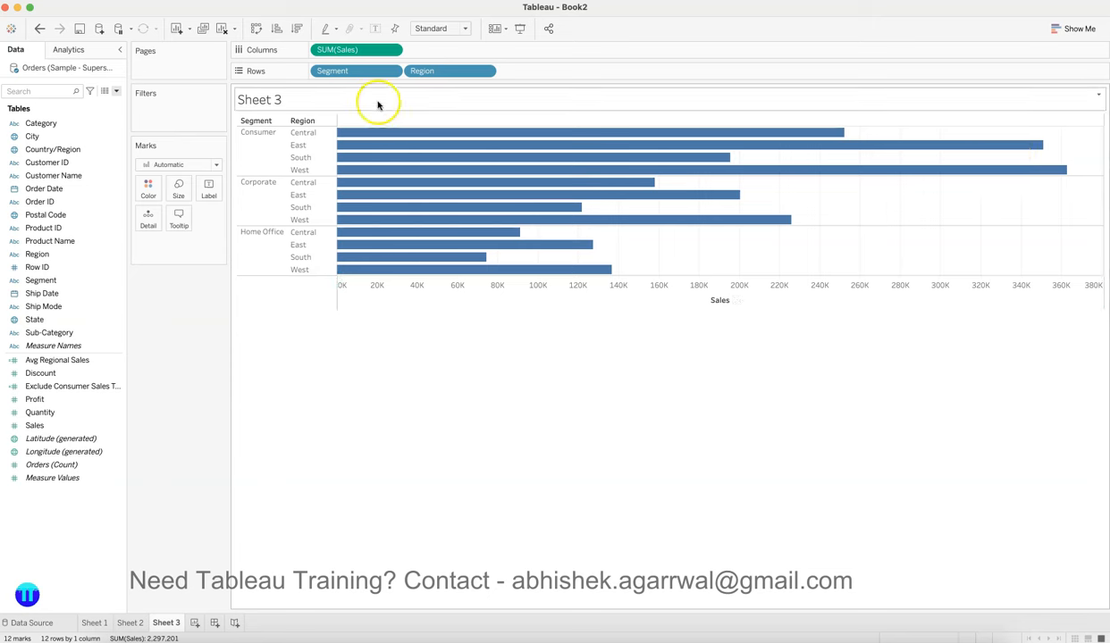
Step: Undo the conversion to a bar chart and compare the table's subtotals with the segment bars on Sheet 1
left_click(39, 27)
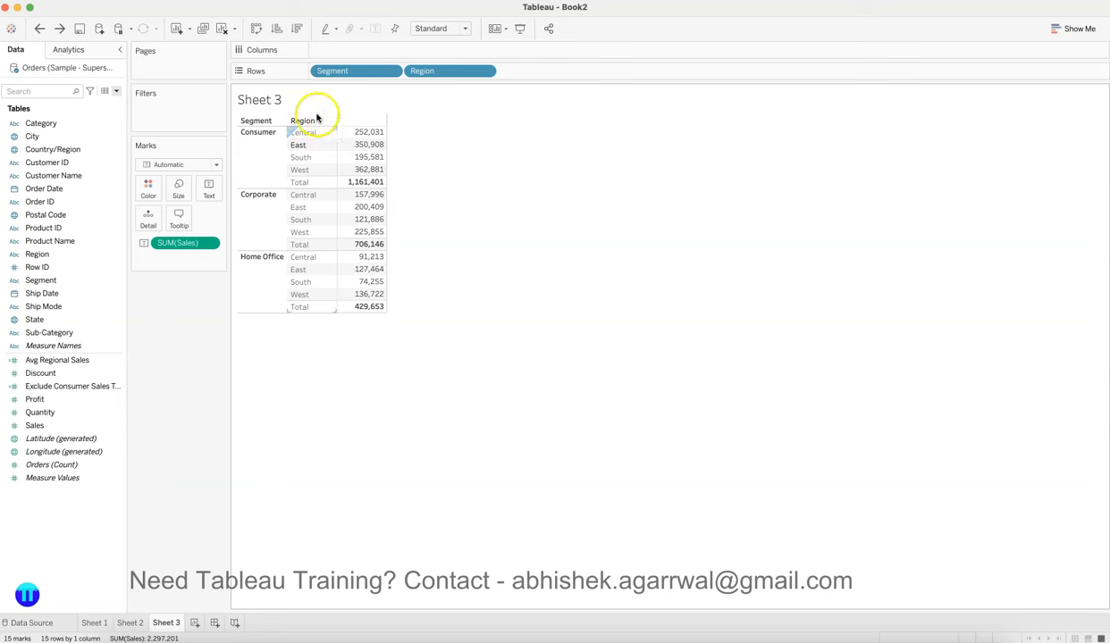
mouse_move(366, 159)
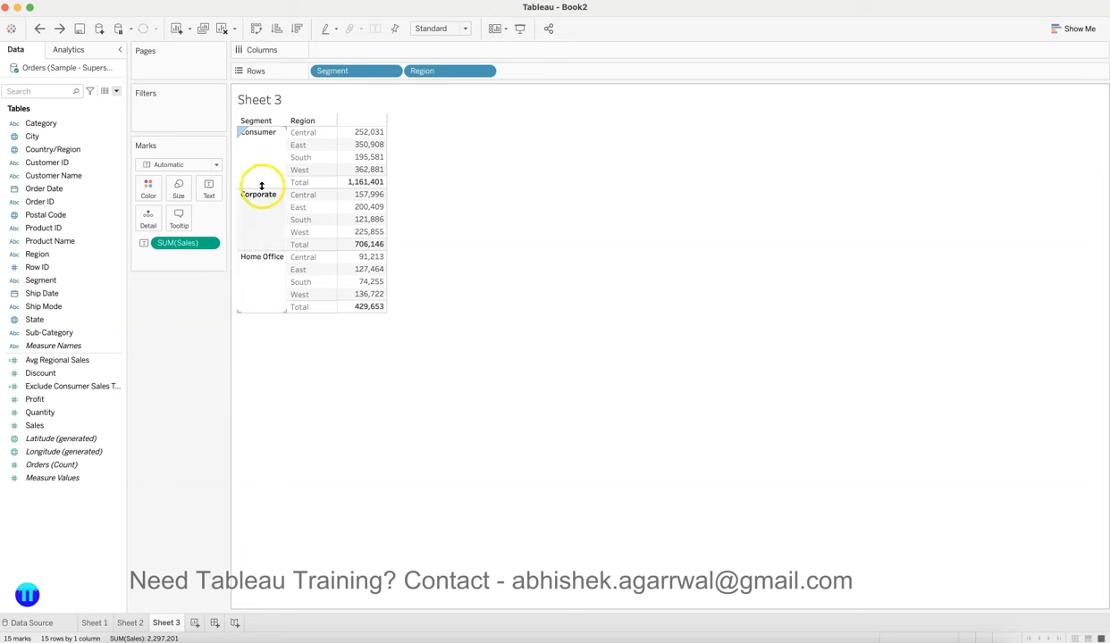
left_click(95, 623)
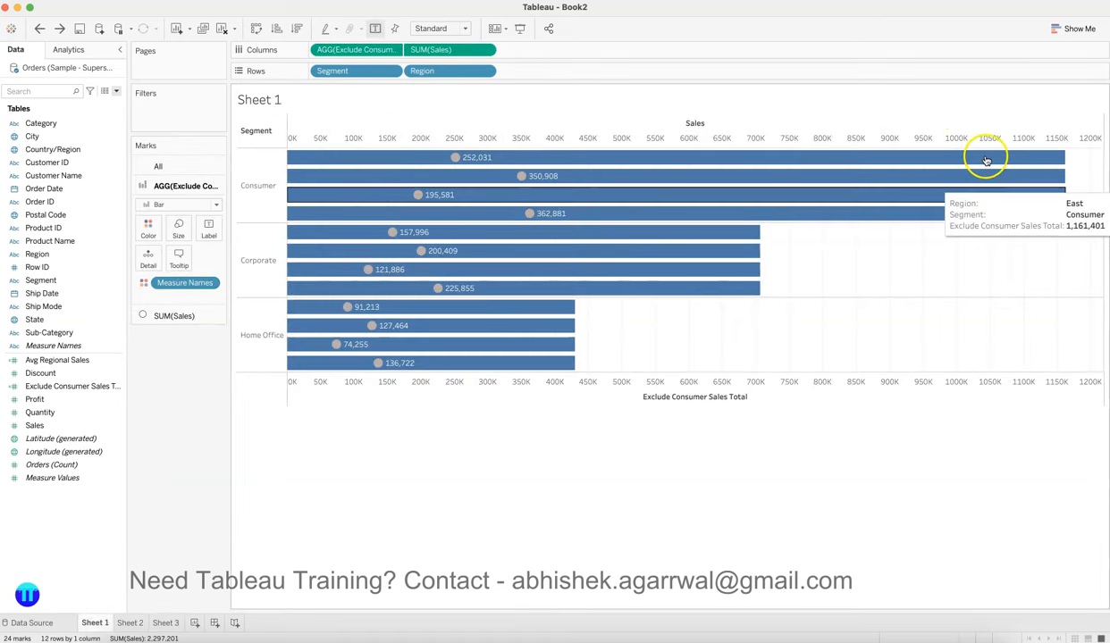
left_click(167, 622)
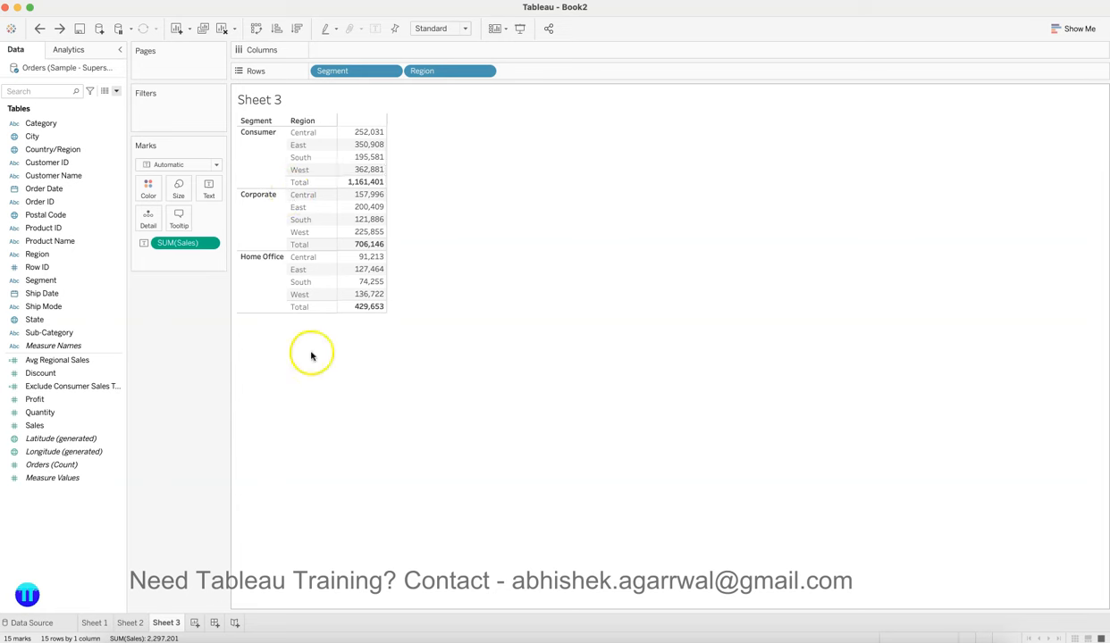
Step: Start a calculated field named Segment Sales with the level-of-detail expression { EXCLUDE [Region] }
left_click(104, 108)
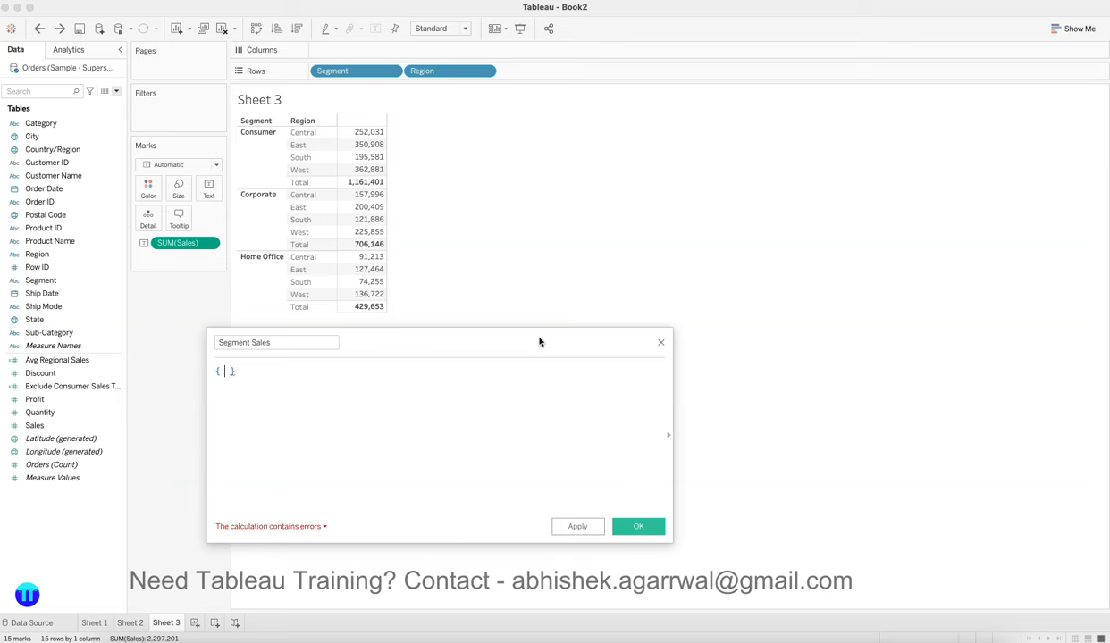
type("EXCLUDE ")
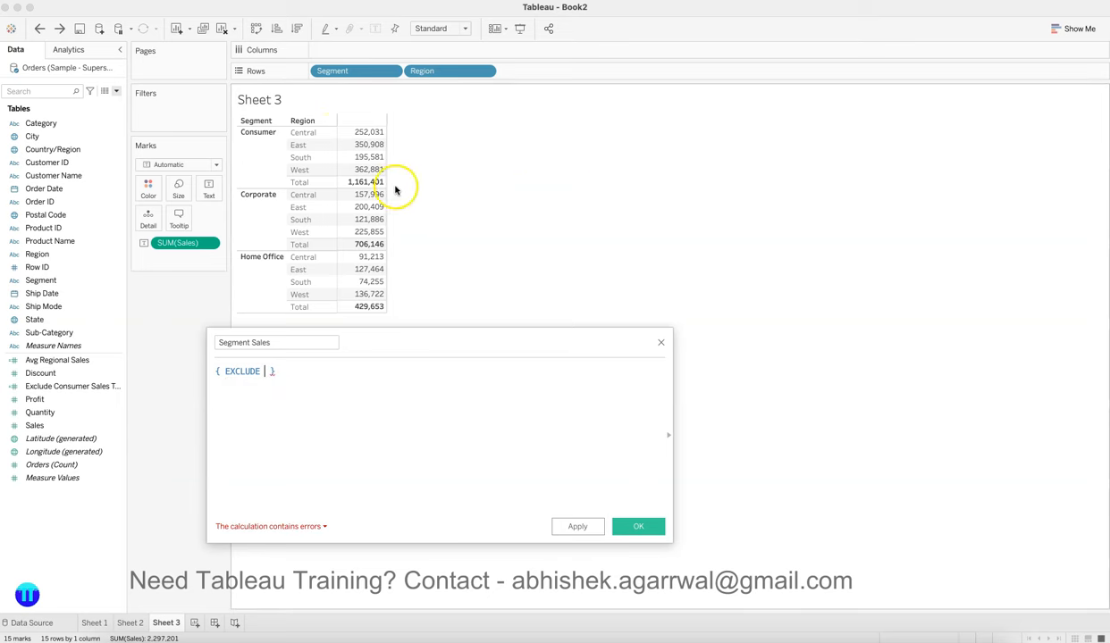
type("reg")
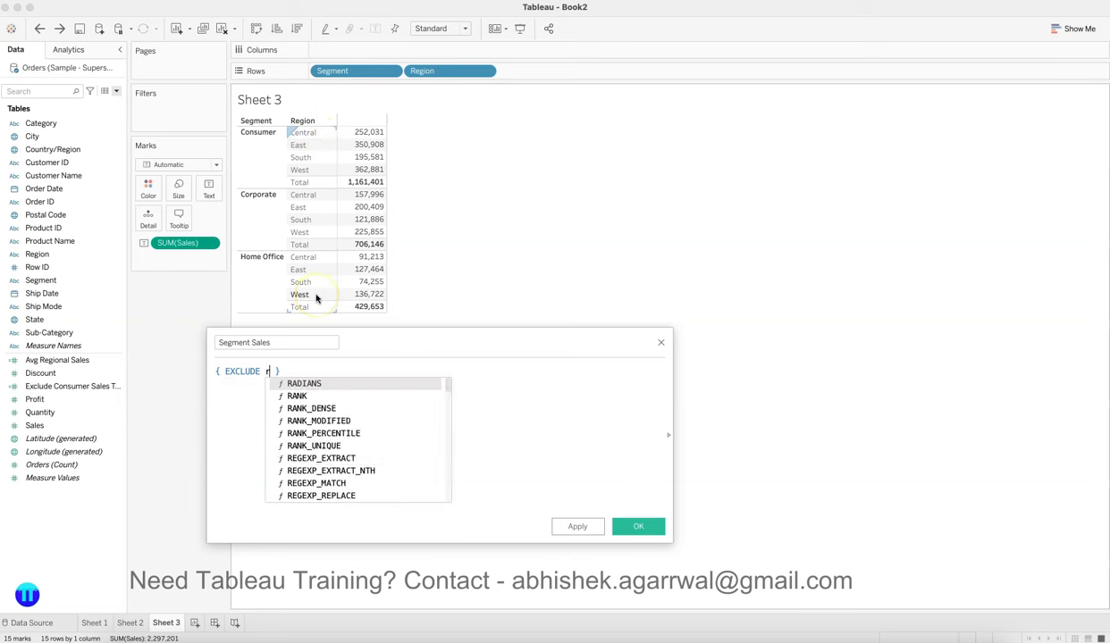
key("Down")
key("Down")
key("Down")
key("Down")
key("Return")
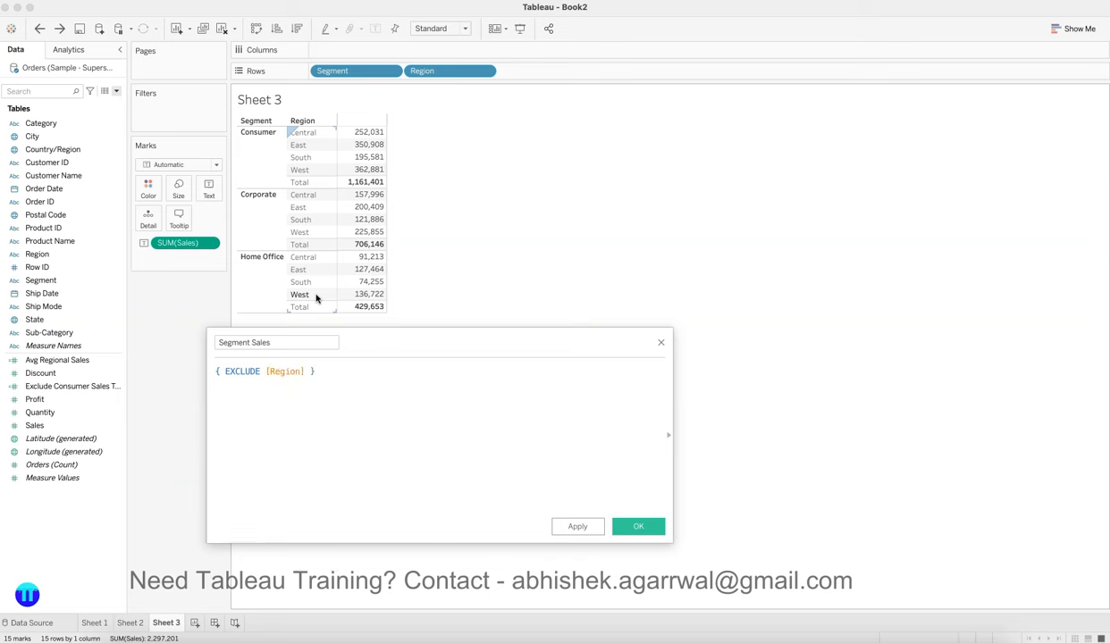
Step: Complete the Segment Sales formula as SUM({ EXCLUDE [Region] : SUM([Sales]) }) and save the calculated field
type("sum")
key("Return")
type("sa")
key("Return")
type("SUM(")
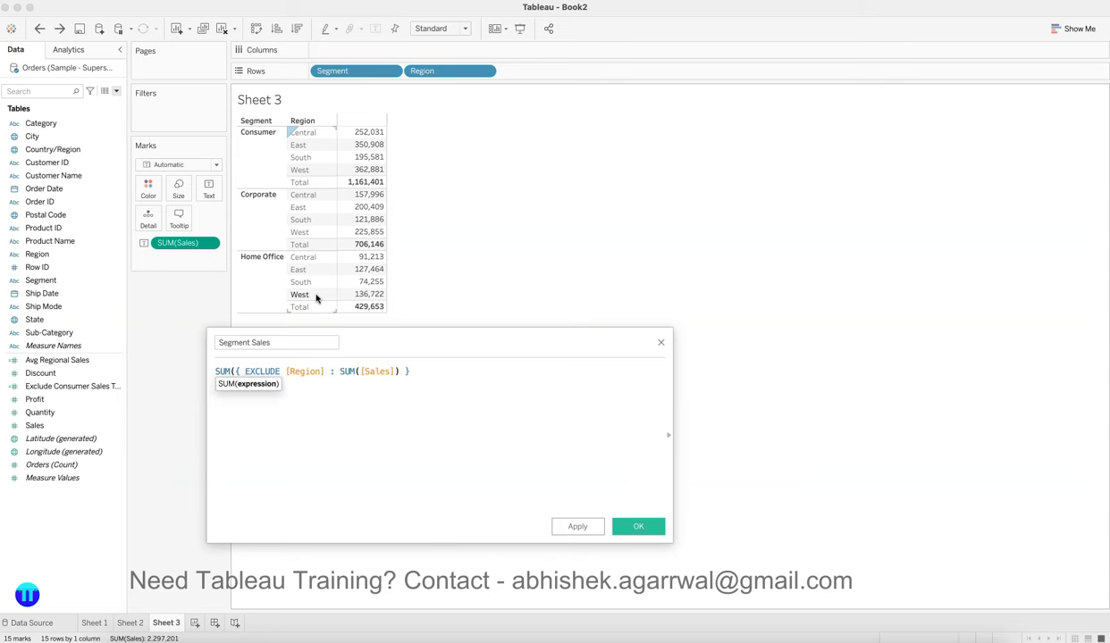
type(")")
left_click(650, 529)
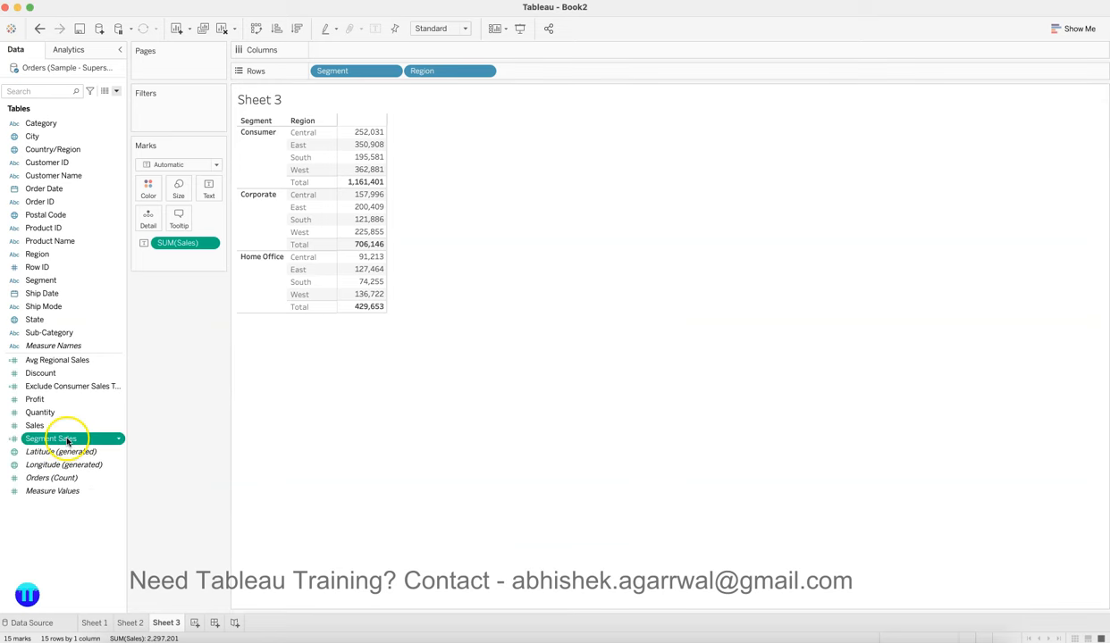
Step: Add Segment Sales to the table's text and rearrange the view as a text table with Sales and Segment Sales in separate columns
left_click_drag(67, 440, 210, 186)
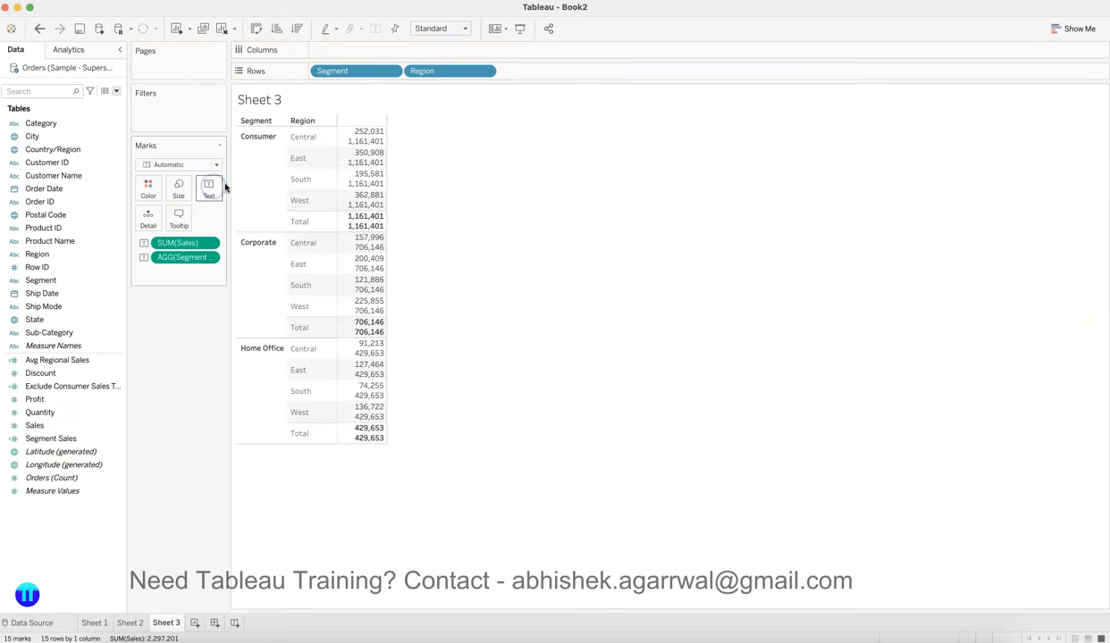
left_click(1065, 29)
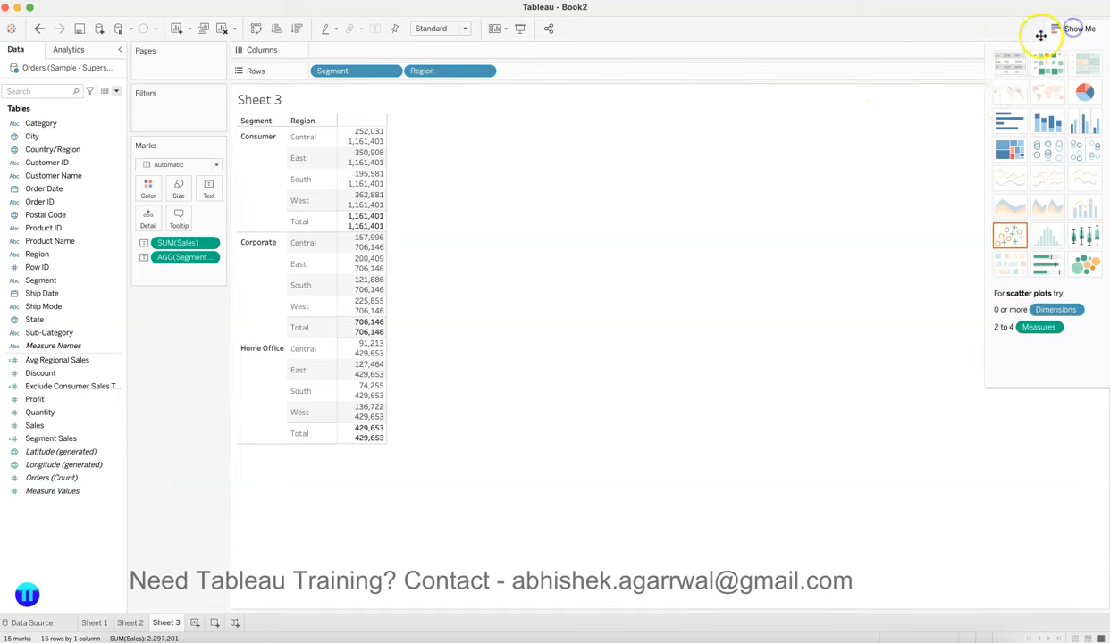
left_click(1010, 65)
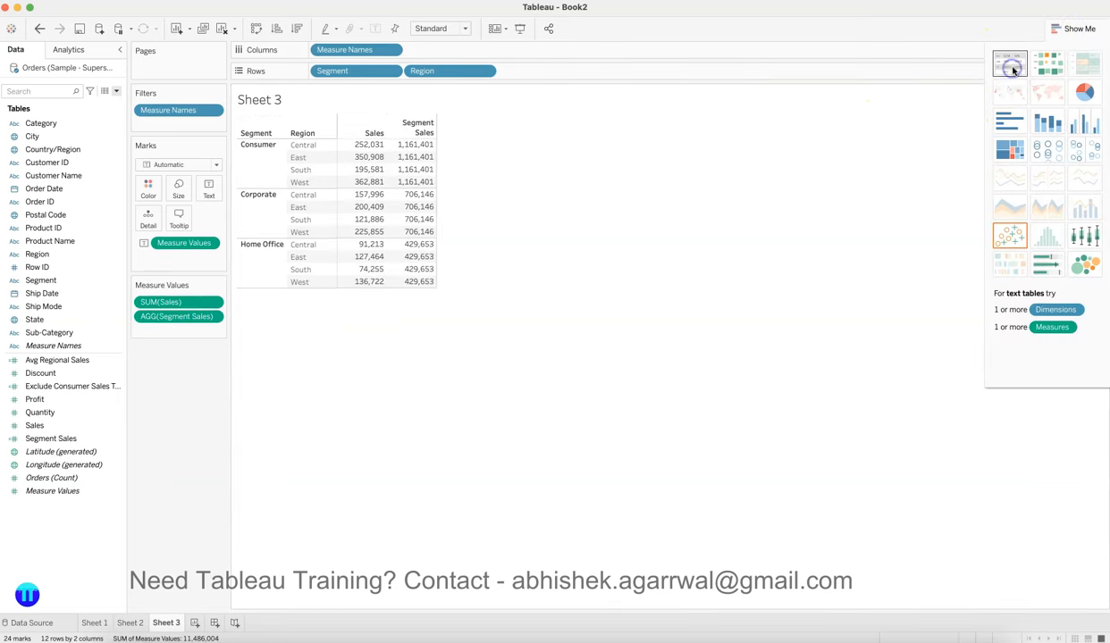
left_click(1075, 30)
mouse_move(428, 157)
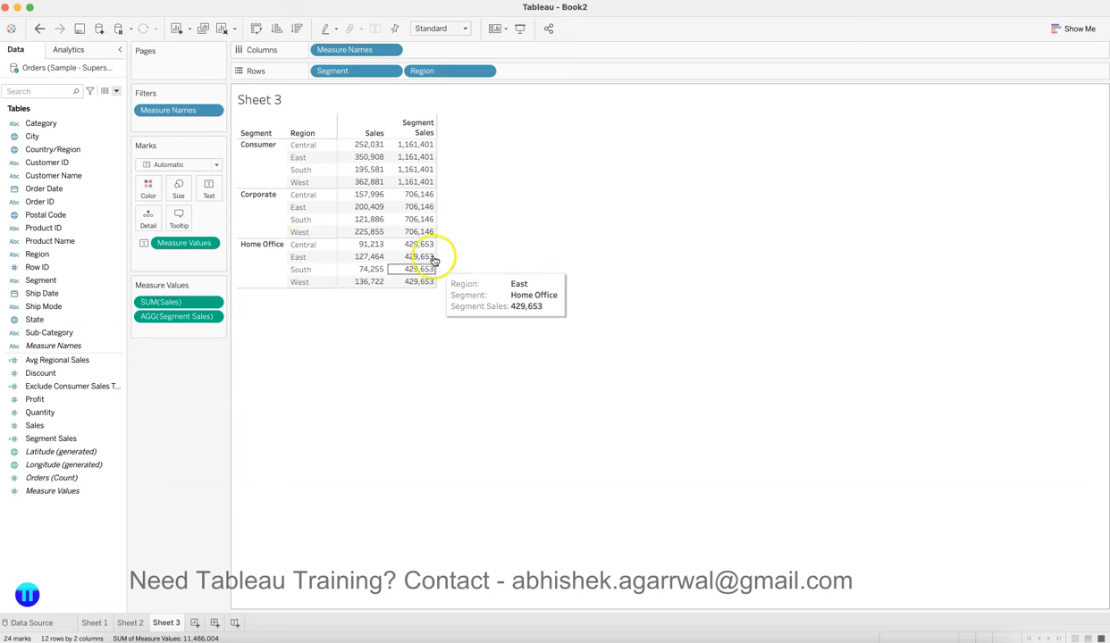
Step: Convert the Sales and Segment Sales text table into a horizontal bar chart
left_click(1055, 30)
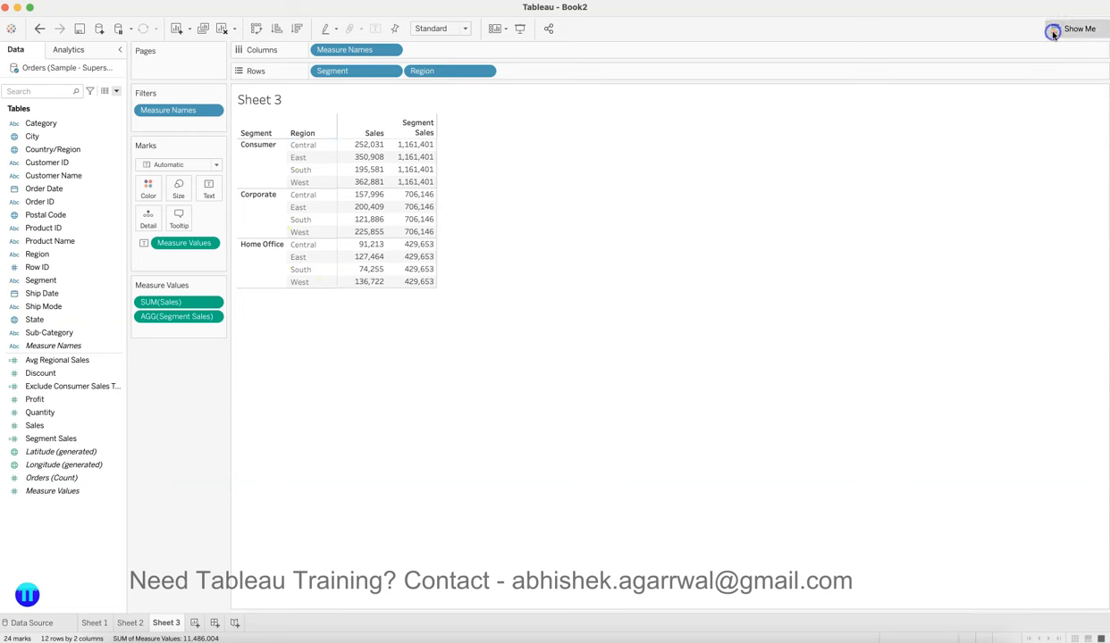
left_click(1011, 114)
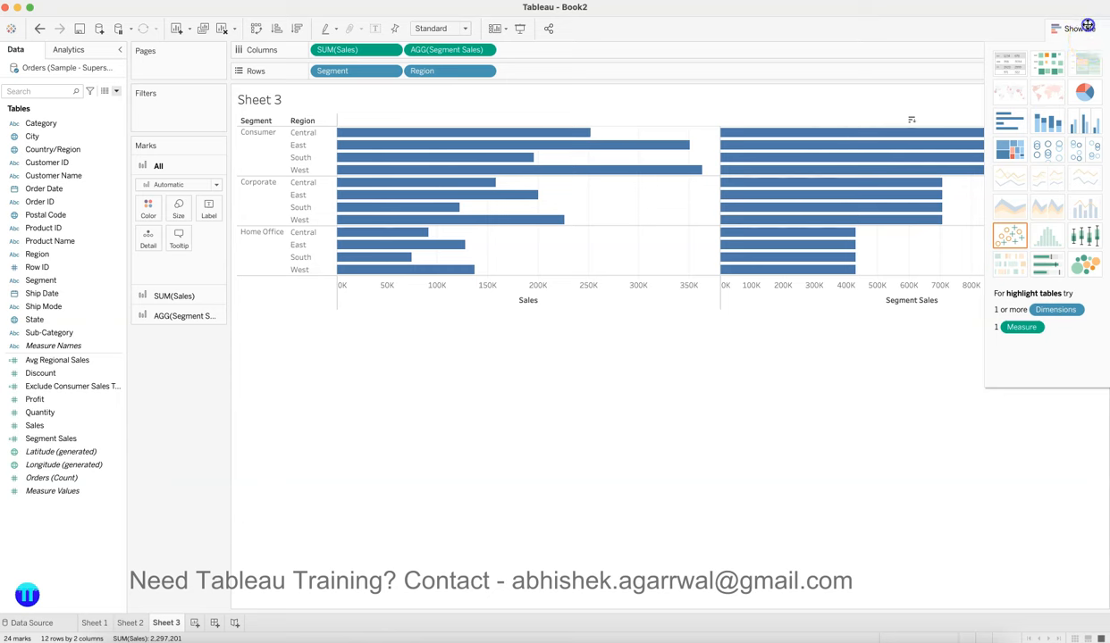
left_click(1085, 27)
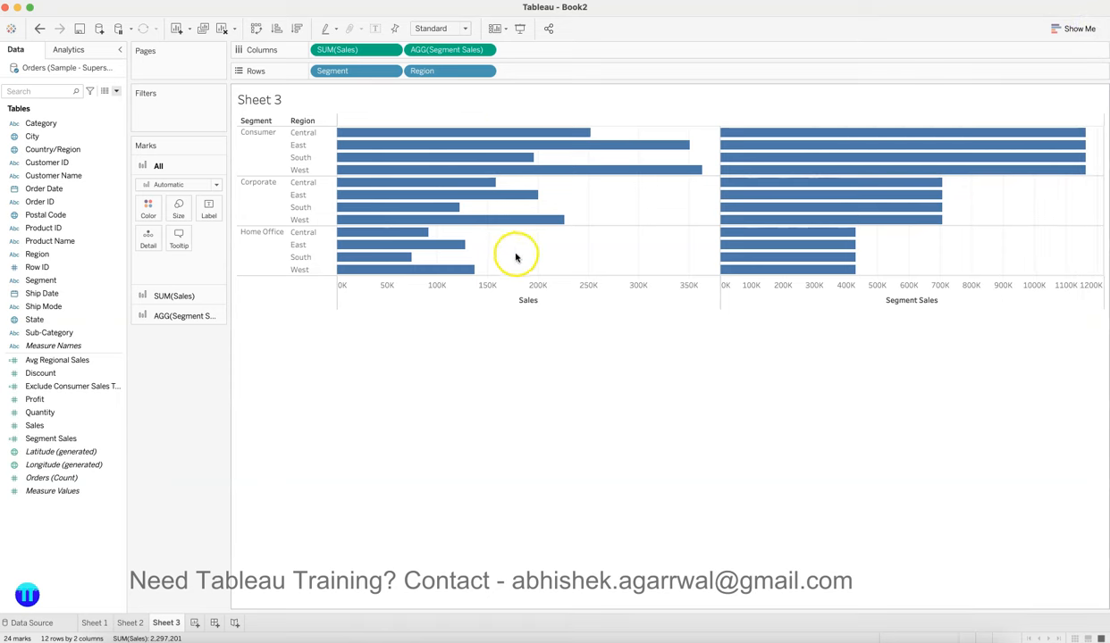
Step: Make Segment Sales a dual axis with Sales and set the Segment Sales mark type to Bar
left_click(485, 49)
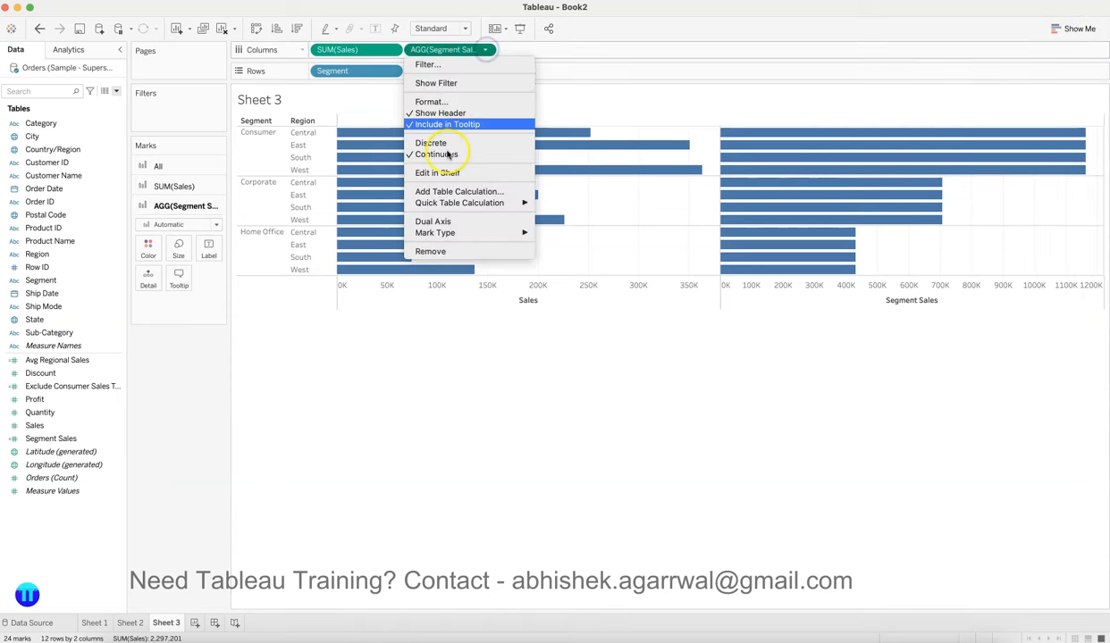
left_click(438, 221)
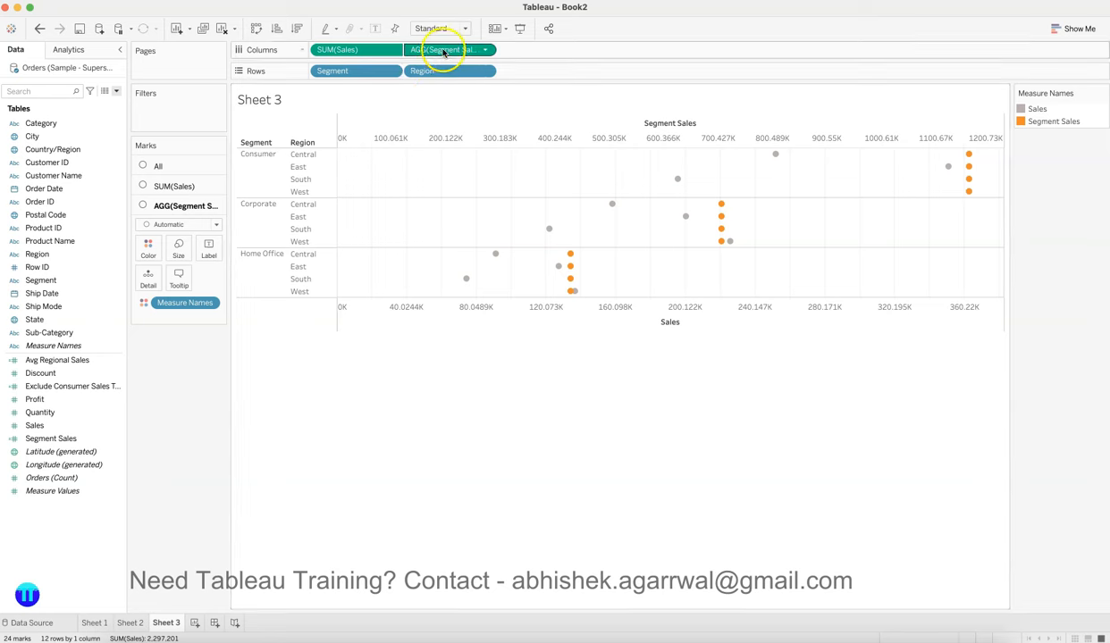
left_click(196, 223)
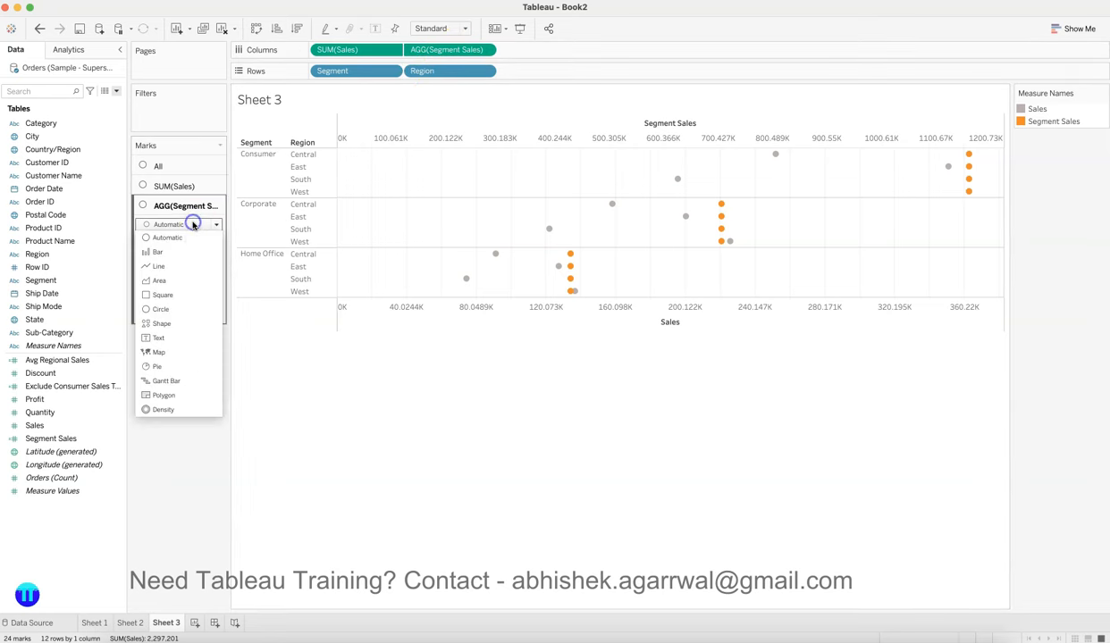
left_click(157, 252)
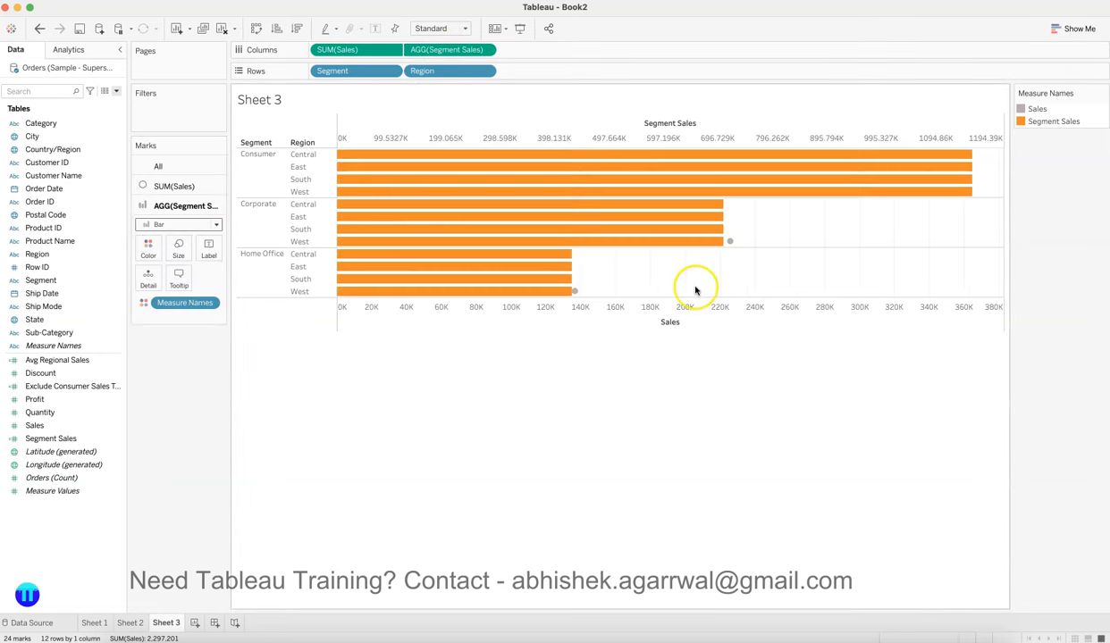
Step: Synchronize the Sales axis with the Segment Sales axis and move SUM(Sales) after Segment Sales on the columns
left_click(189, 187)
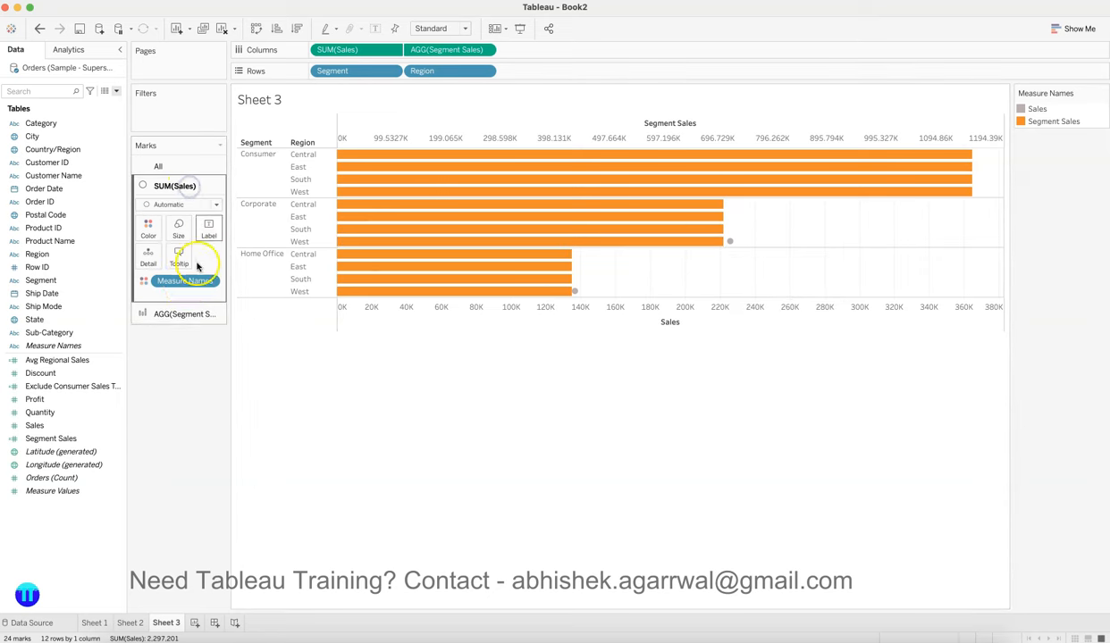
mouse_move(731, 243)
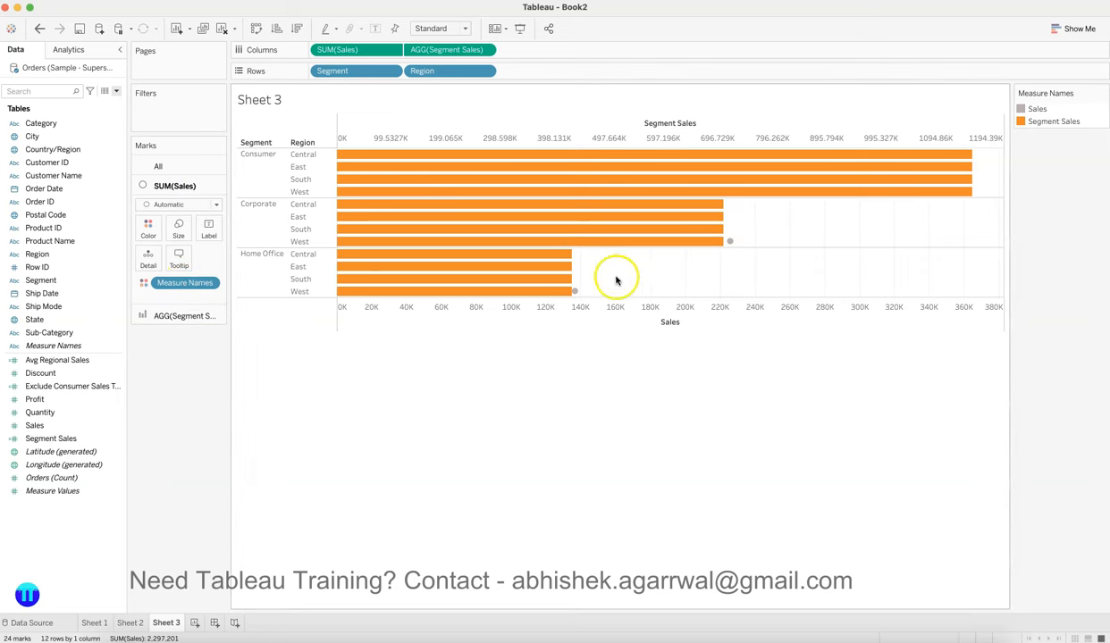
mouse_move(577, 295)
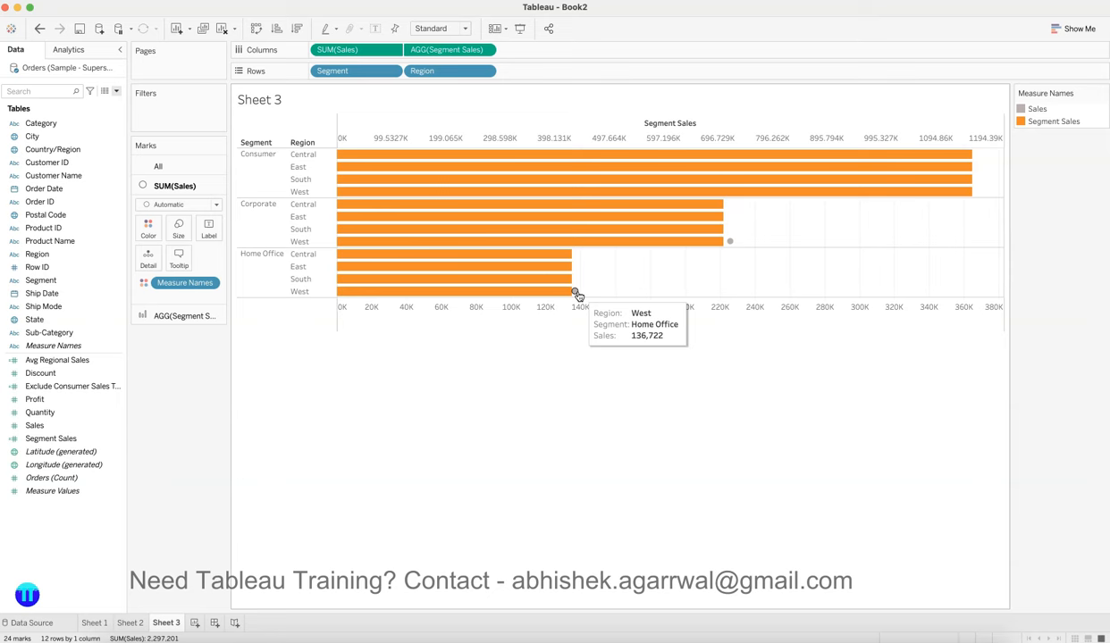
left_click(653, 277)
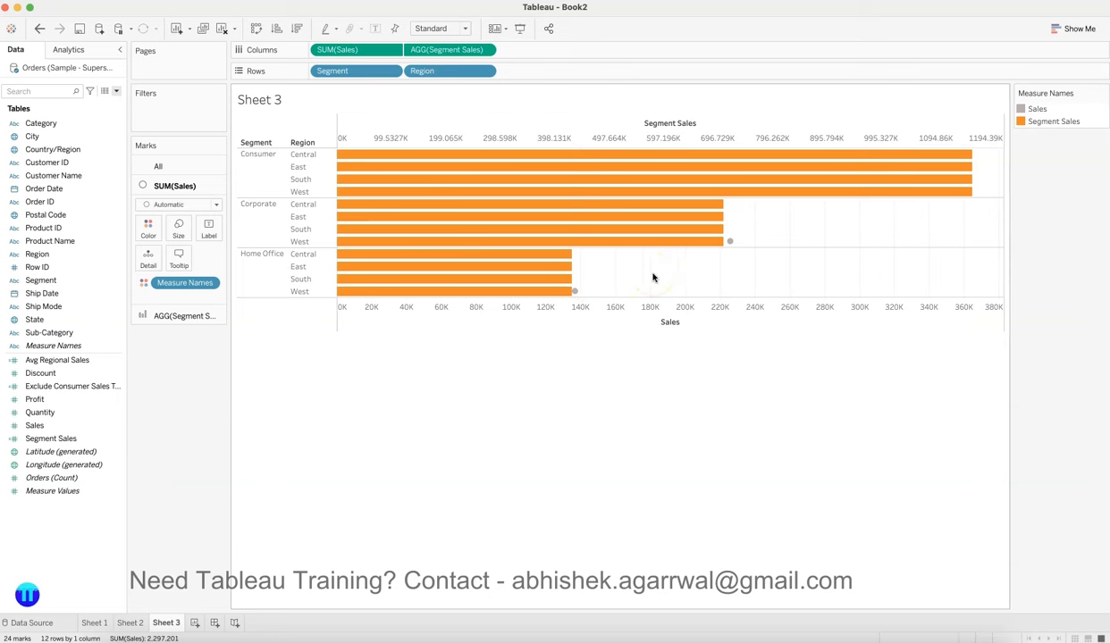
mouse_move(729, 243)
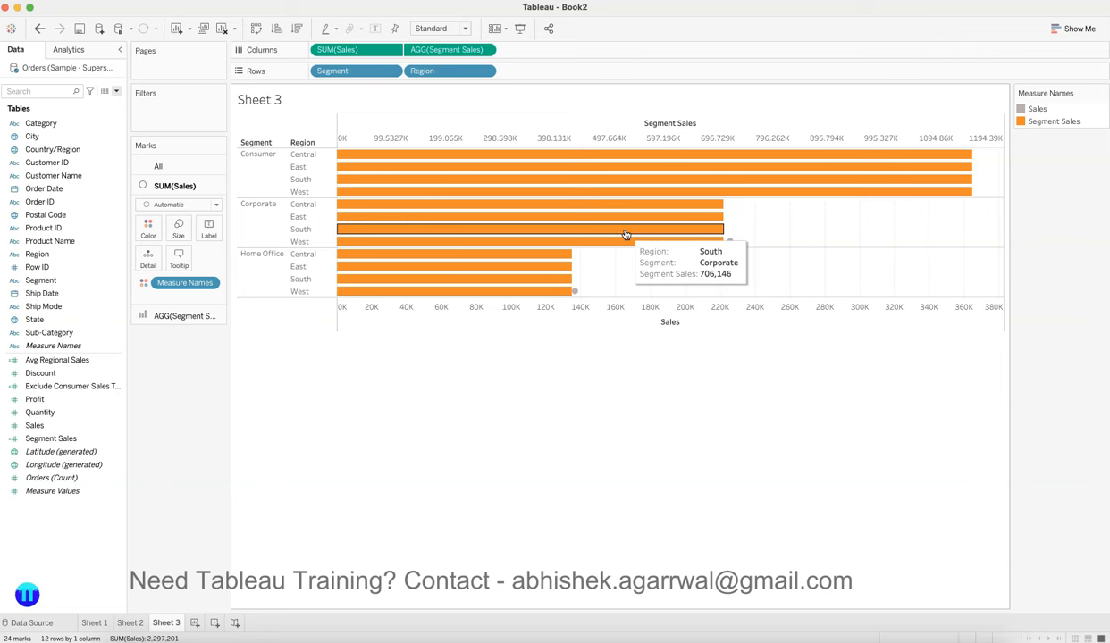
right_click(633, 311)
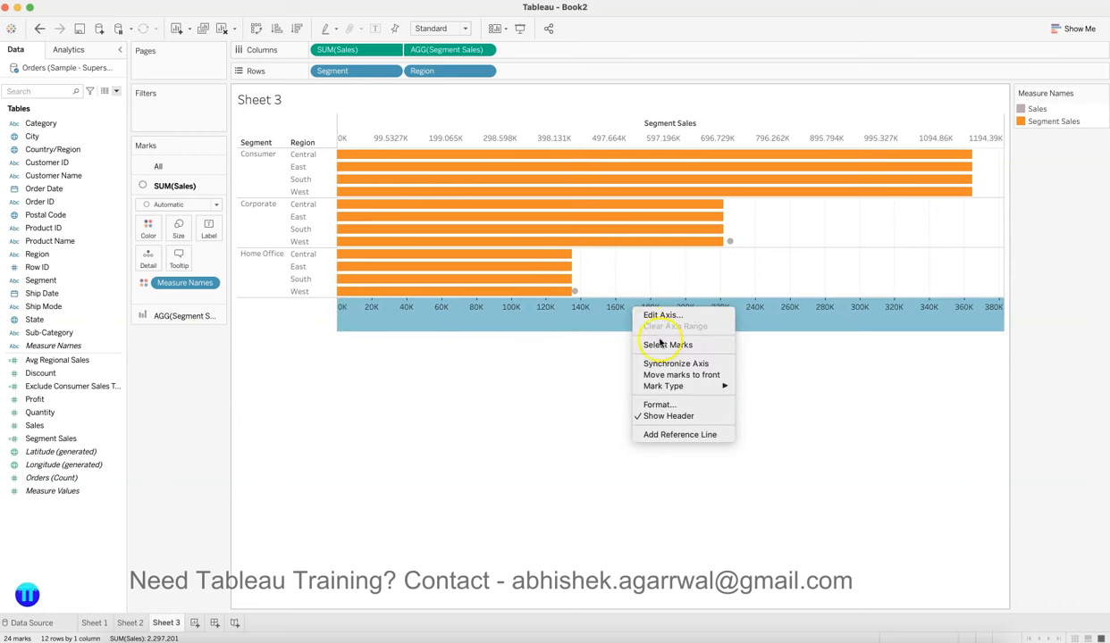
left_click(673, 364)
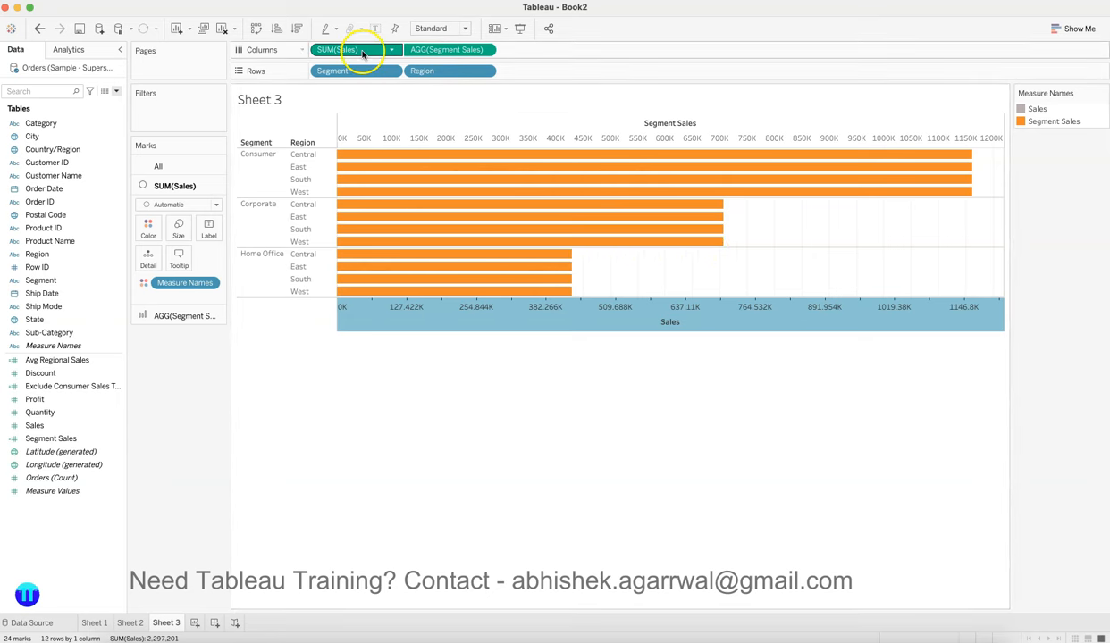
left_click_drag(361, 52, 506, 46)
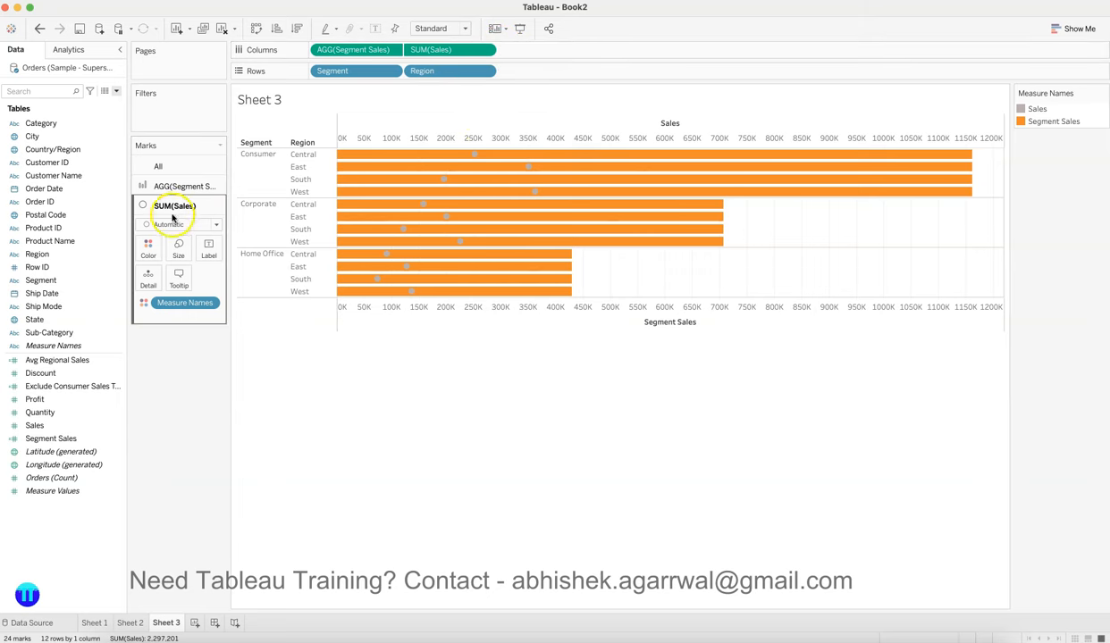
Step: Change the color of the Sales marks to blue from the Automatic palette
left_click(149, 246)
left_click(190, 291)
left_click(406, 233)
left_click(577, 266)
left_click(464, 448)
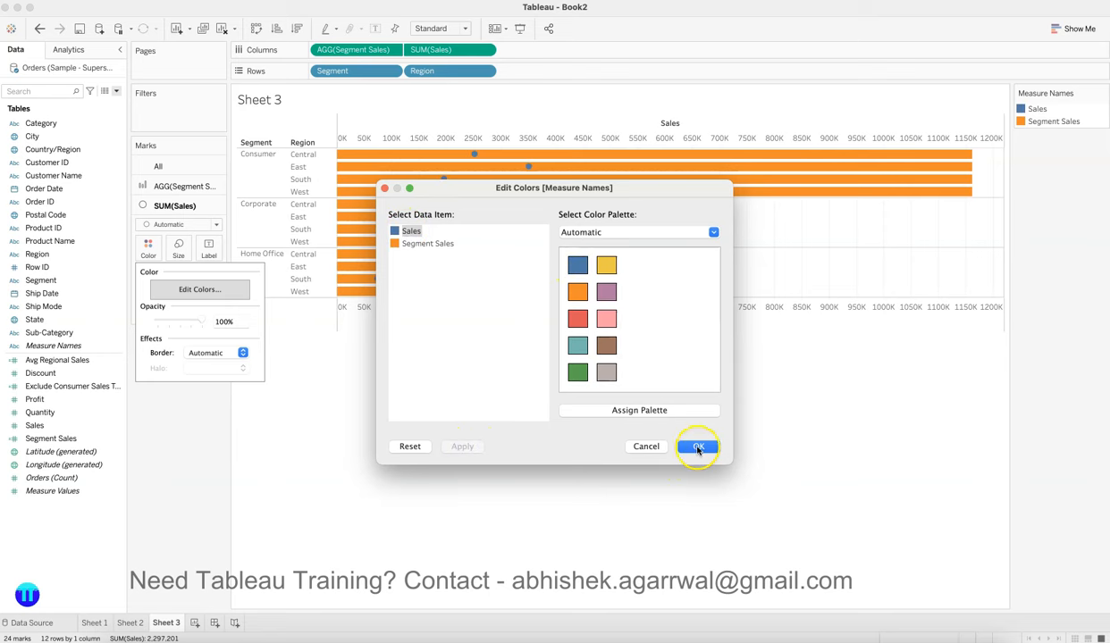
left_click(698, 447)
Step: Fit the chart to the entire view and hide the Region header from the rows
left_click(429, 25)
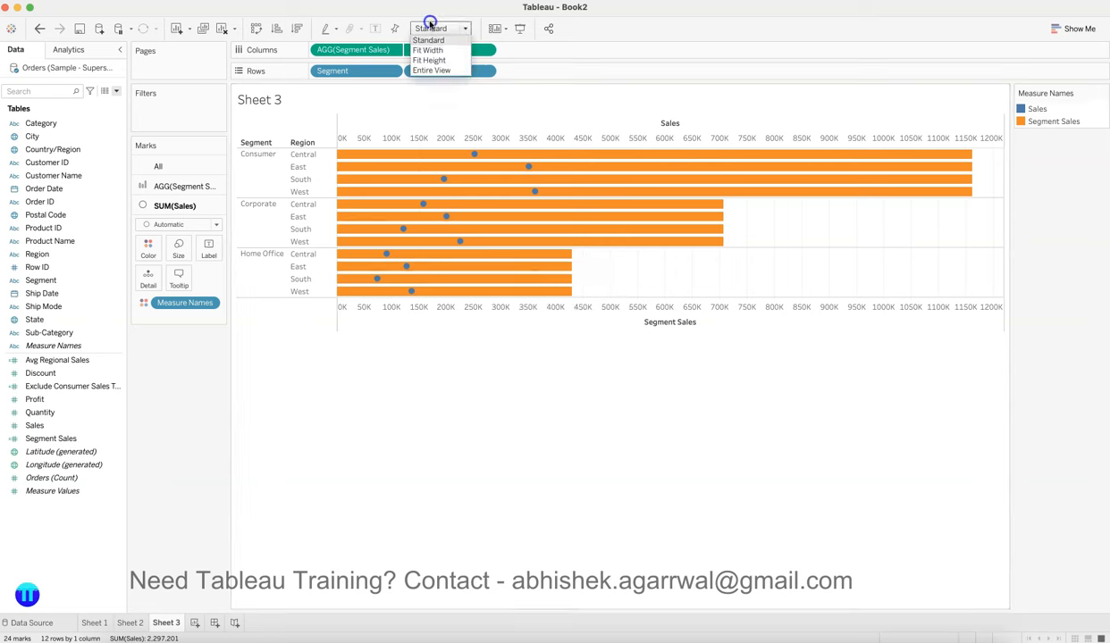
left_click(430, 69)
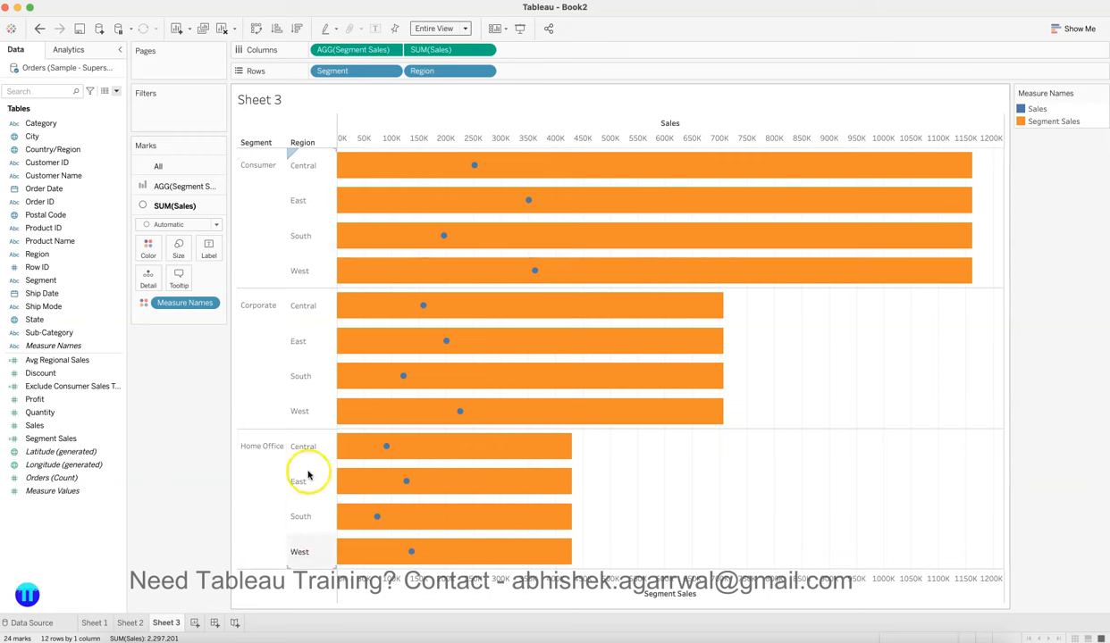
left_click(484, 71)
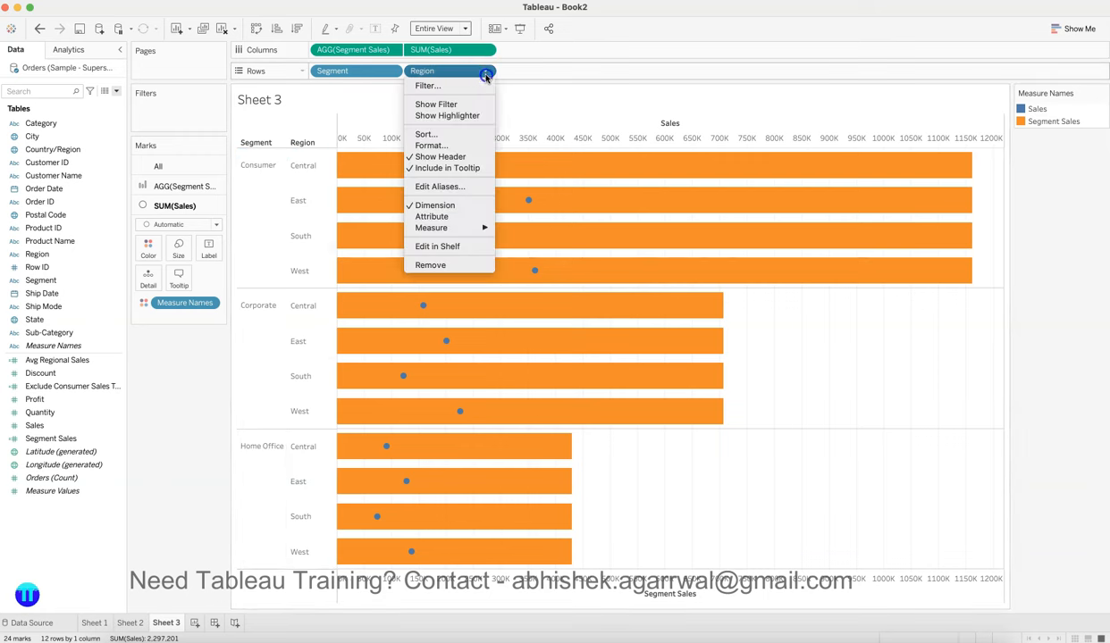
left_click(451, 156)
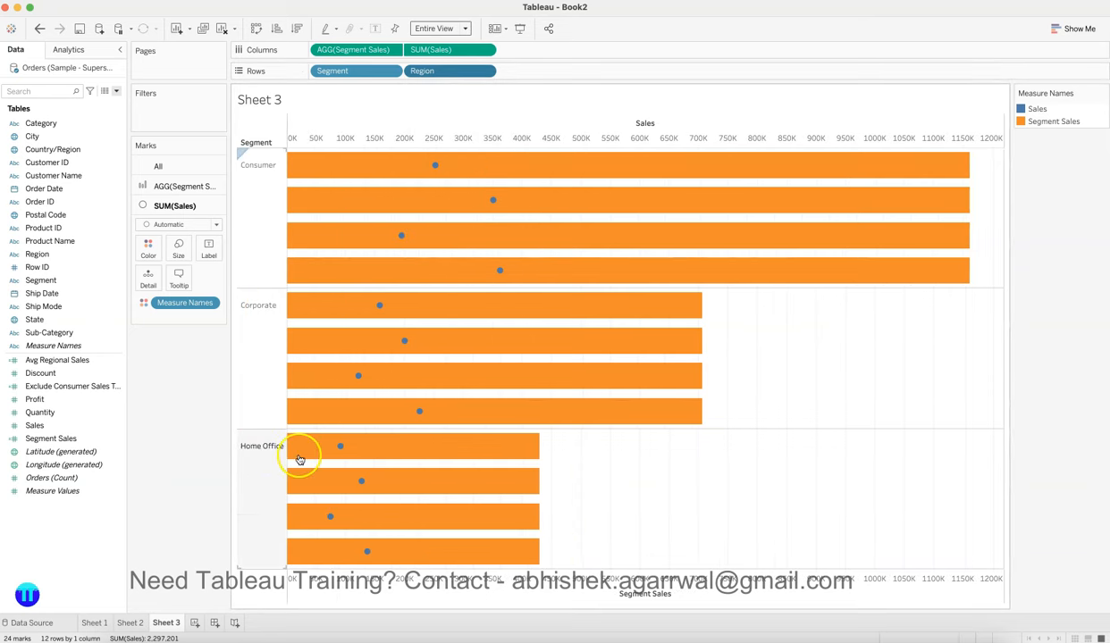
Step: Compare the chart with Sheet 1 and show mark labels on Sheet 3's Sales circles
left_click(93, 623)
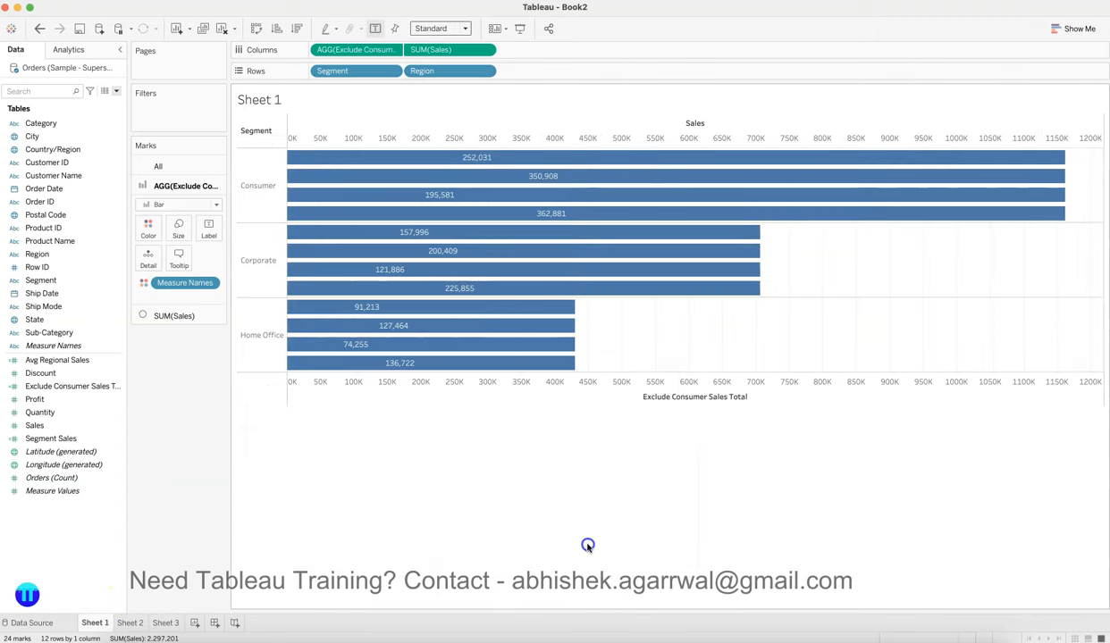
left_click(165, 622)
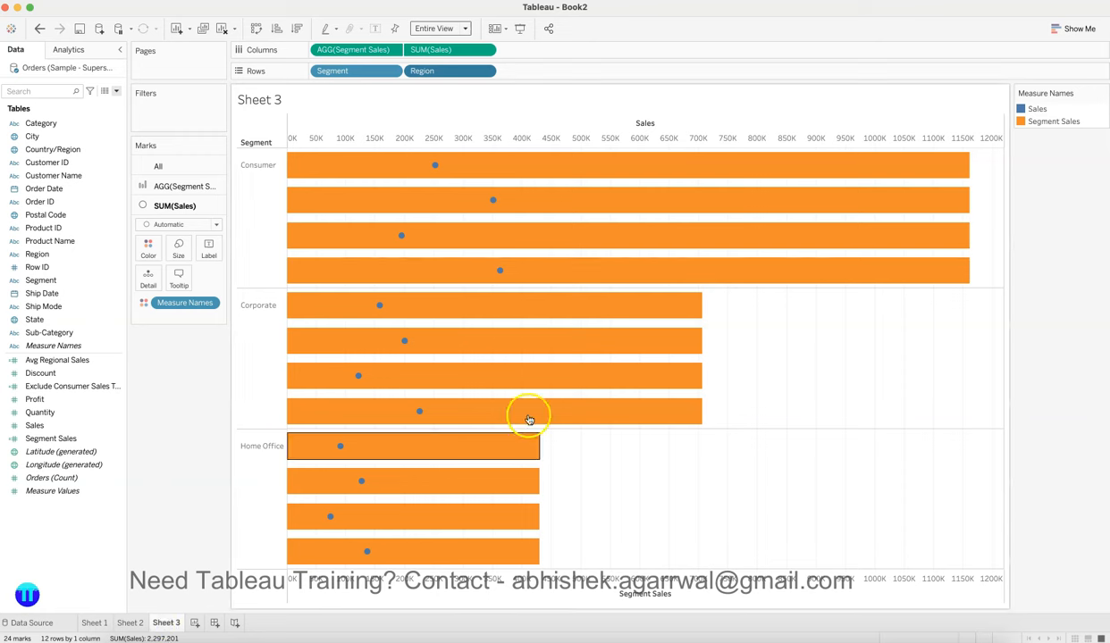
left_click(209, 247)
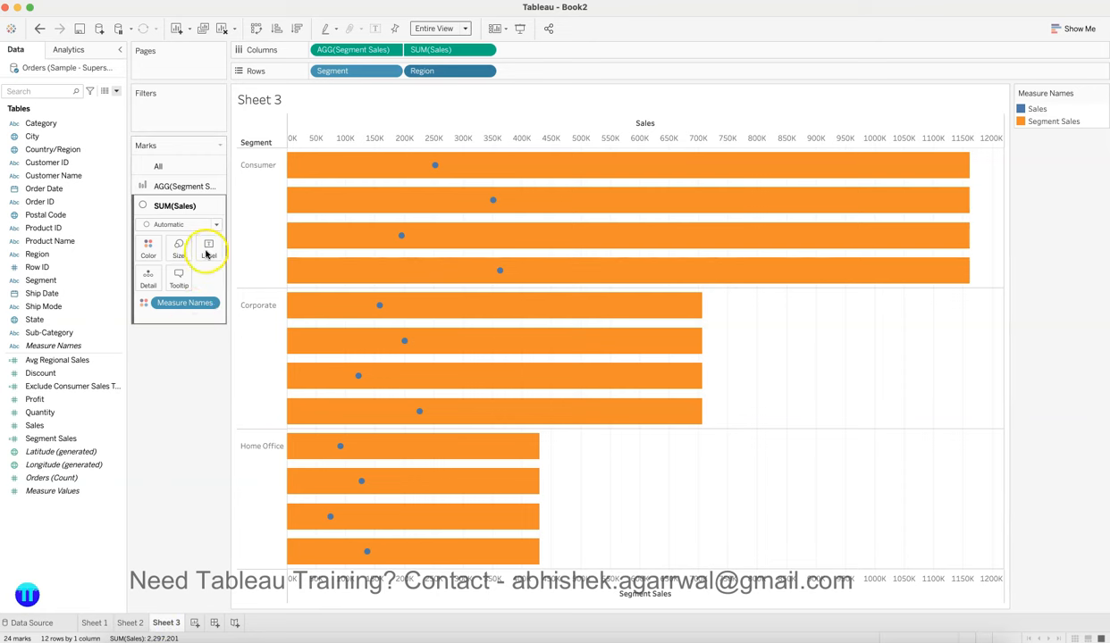
left_click(239, 277)
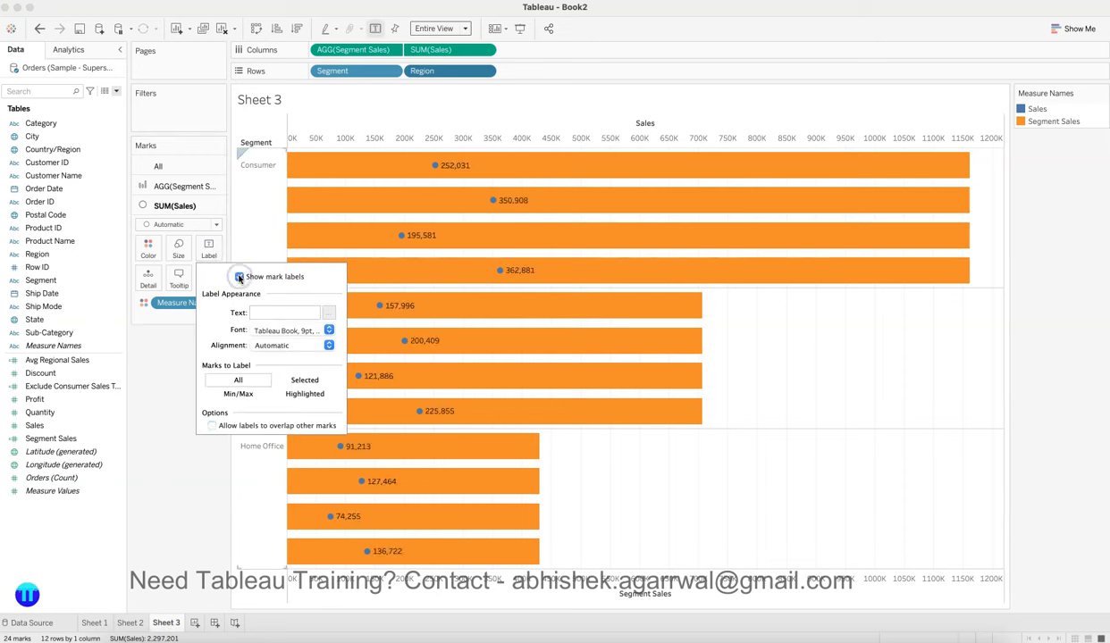
left_click(185, 396)
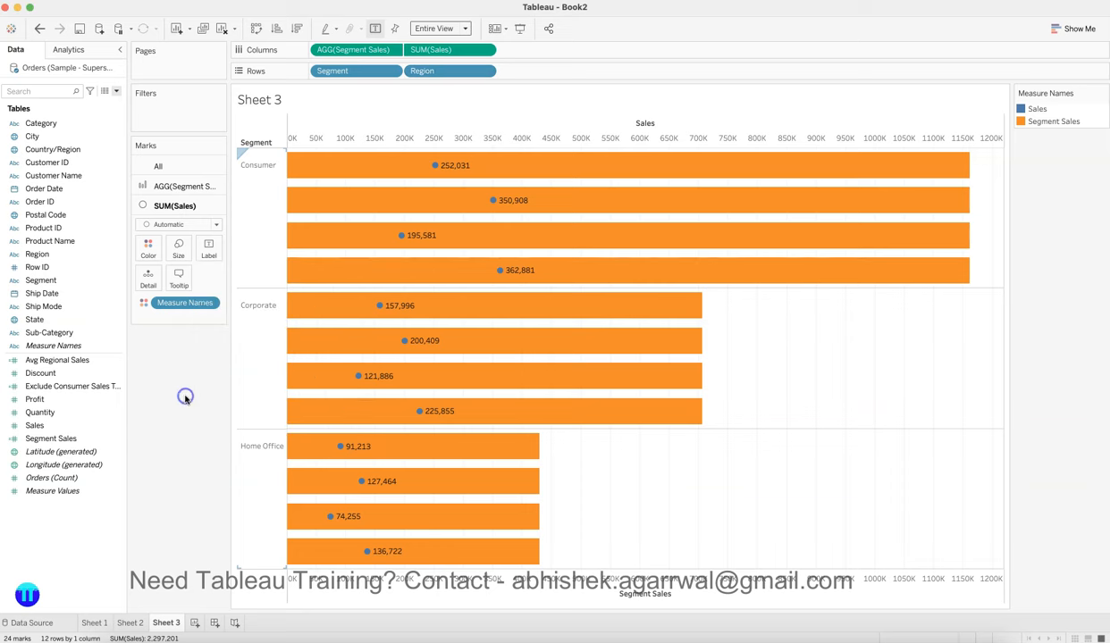
left_click(208, 247)
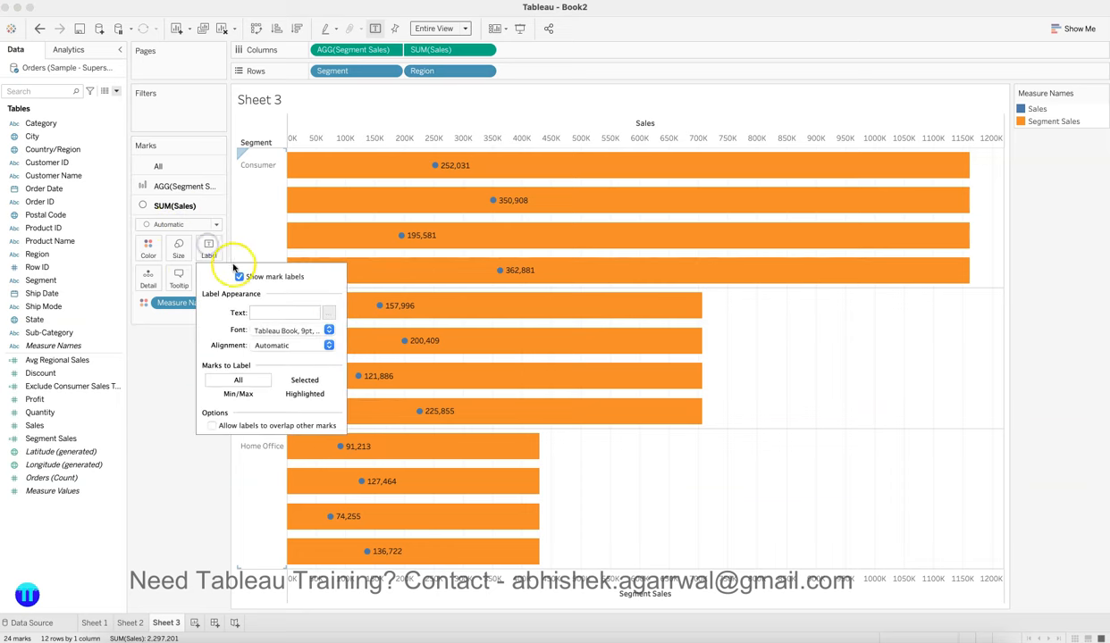
left_click(163, 564)
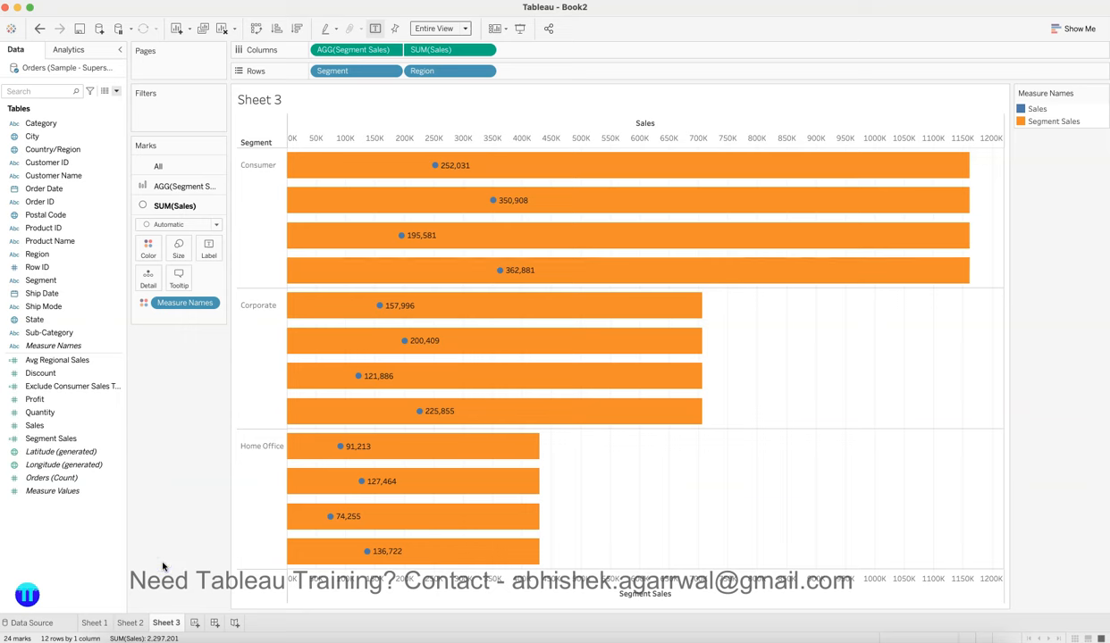